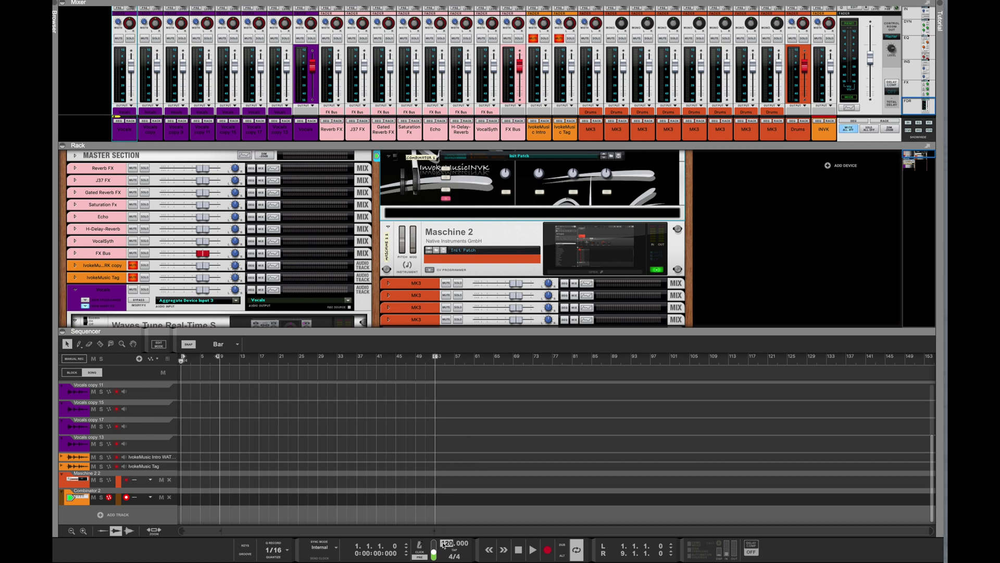
# - Set the song tempo to 140 BPM and place the Europa IM 12 loop on a new audio track, listening to it briefly
pyautogui.moveTo(444, 545); pyautogui.dragTo(463, 509)
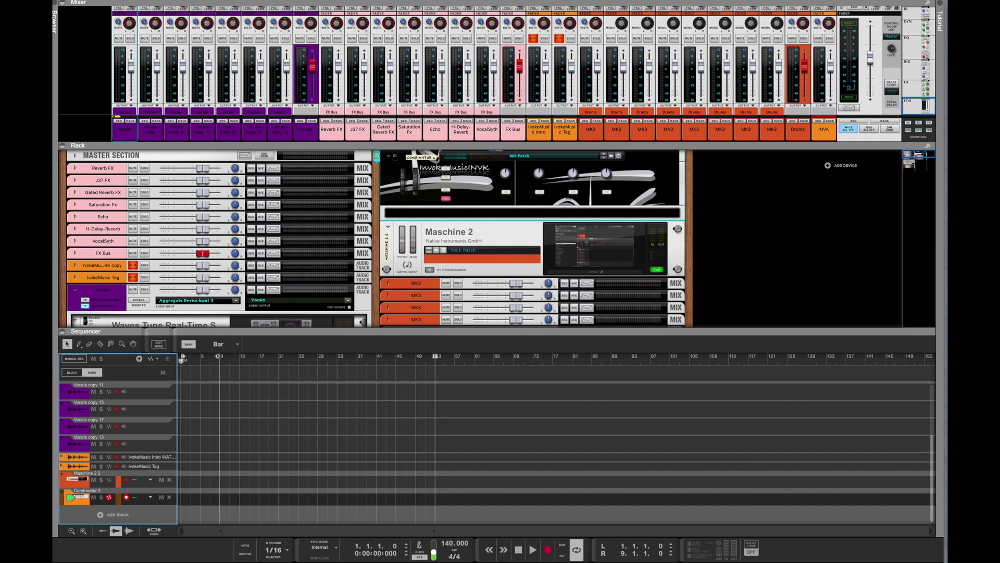
pyautogui.moveTo(733, 316)
pyautogui.mouseDown()
pyautogui.moveTo(217, 440)
pyautogui.moveTo(154, 517)
pyautogui.mouseUp()
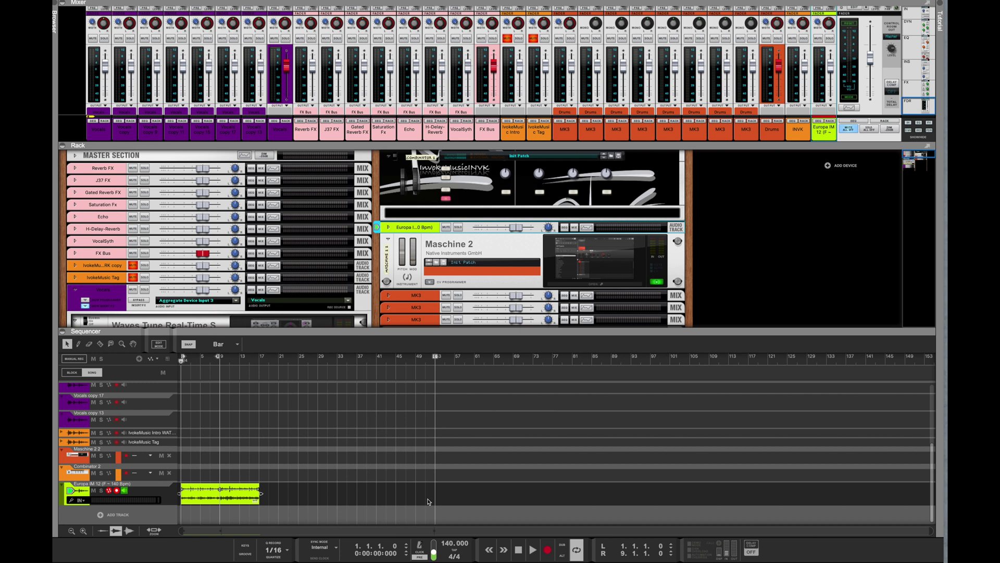
pyautogui.click(530, 553)
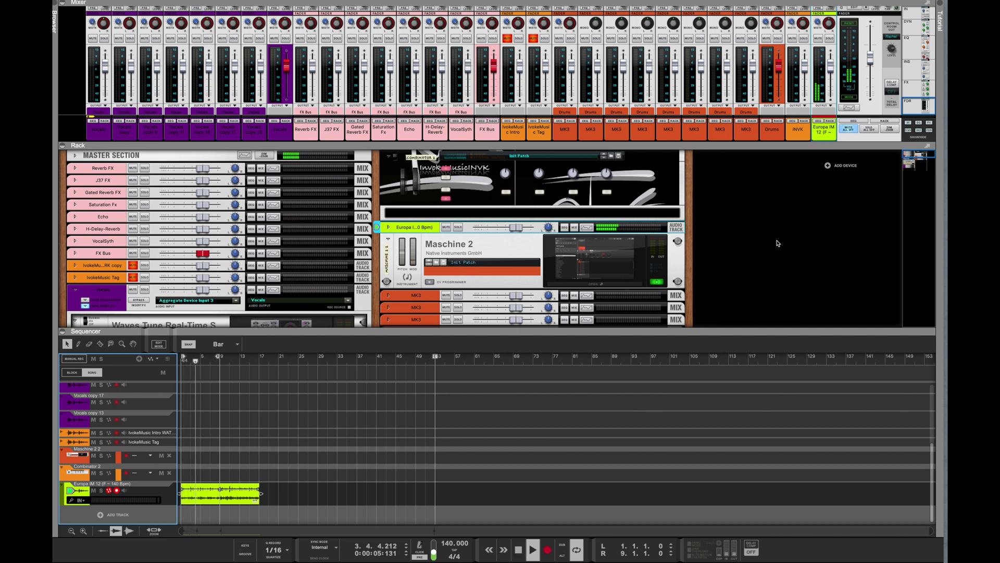
pyautogui.press('space')
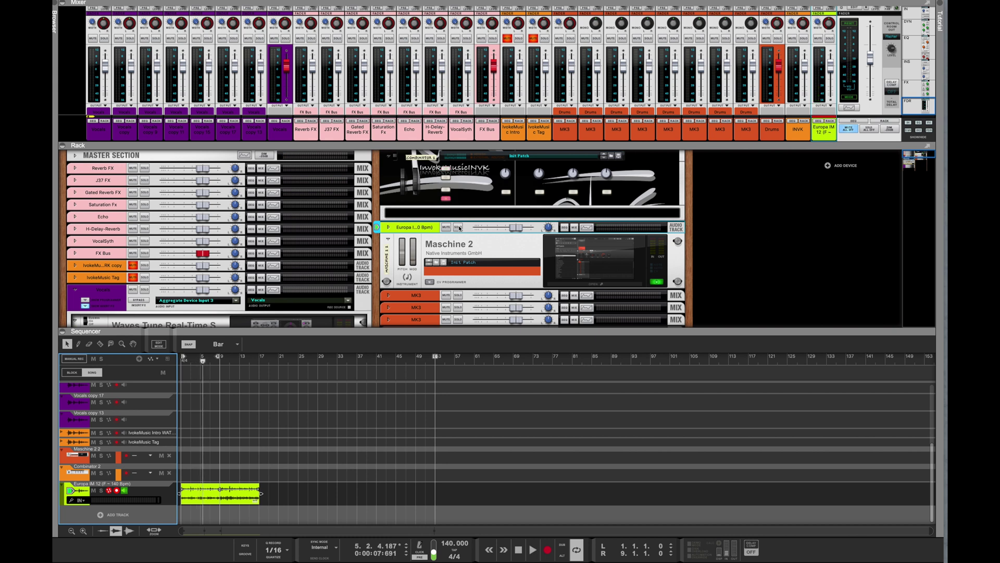
# - Move the Europa audio track device below the Drums channel in the rack and unfold it to show its insert FX
pyautogui.moveTo(433, 230); pyautogui.dragTo(431, 299)
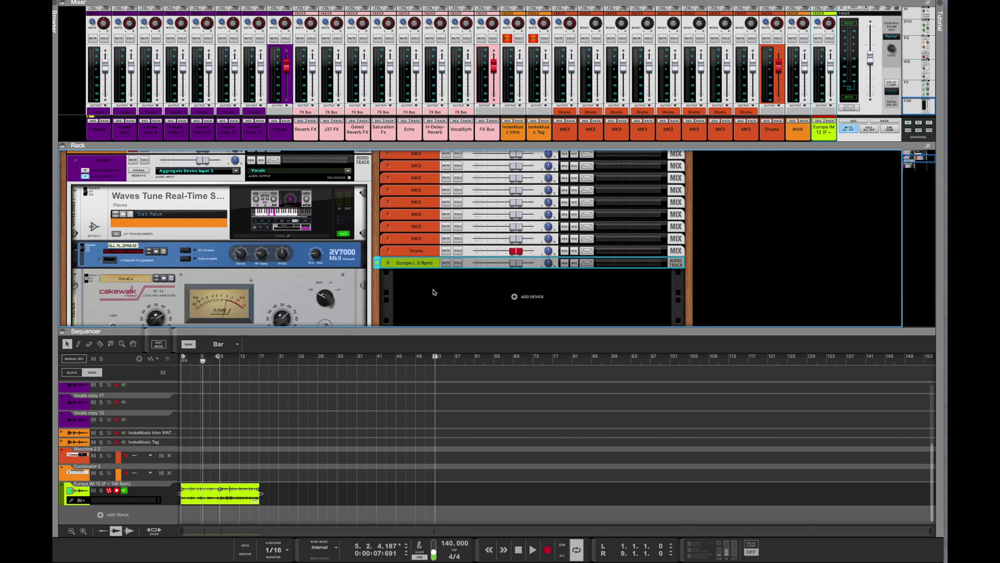
pyautogui.click(390, 264)
pyautogui.click(403, 280)
pyautogui.click(454, 291)
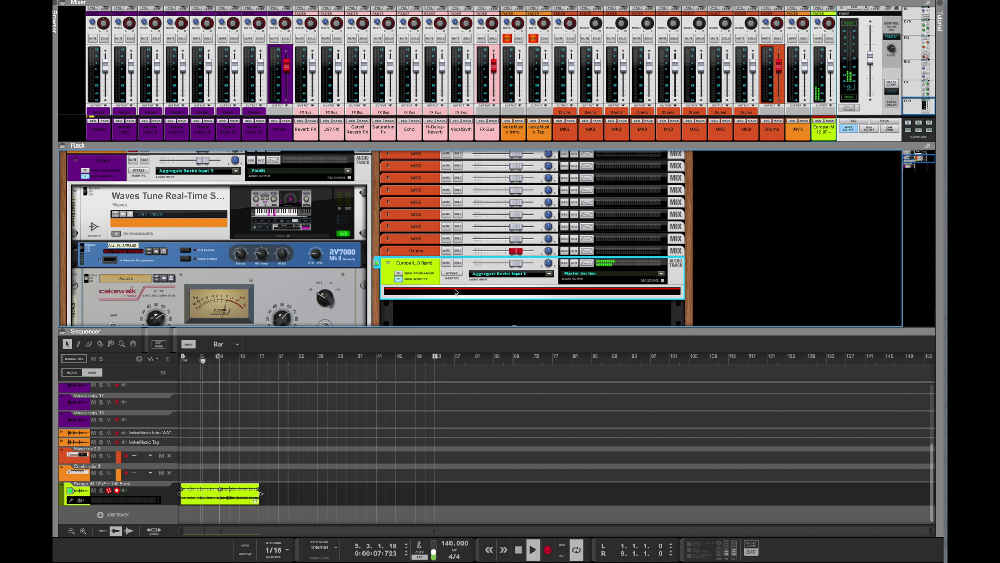
# - Add the Cableguys HalfTime effect to the Europa track's insert FX and open its plugin window
pyautogui.rightClick(455, 292)
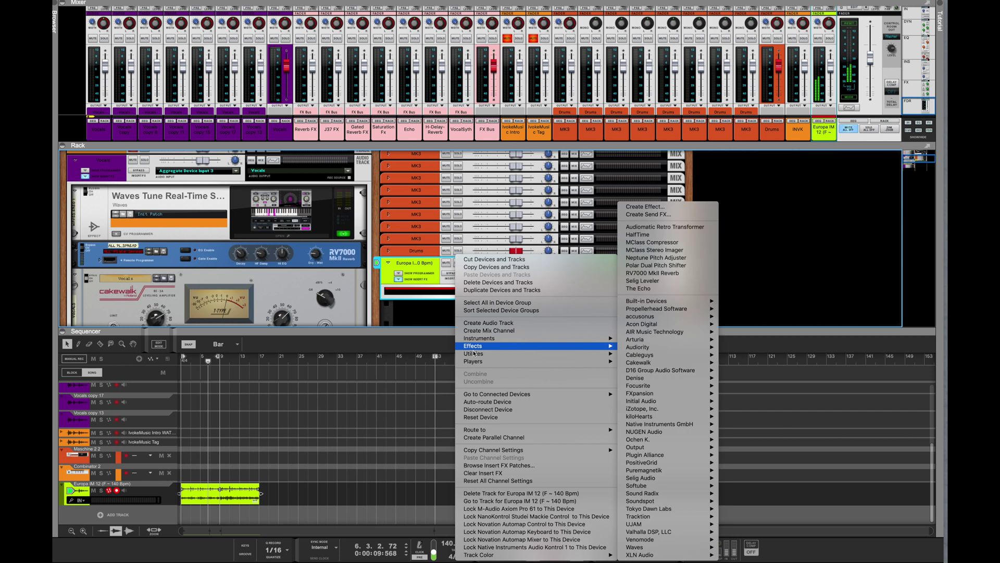
pyautogui.moveTo(599, 346)
pyautogui.moveTo(660, 356)
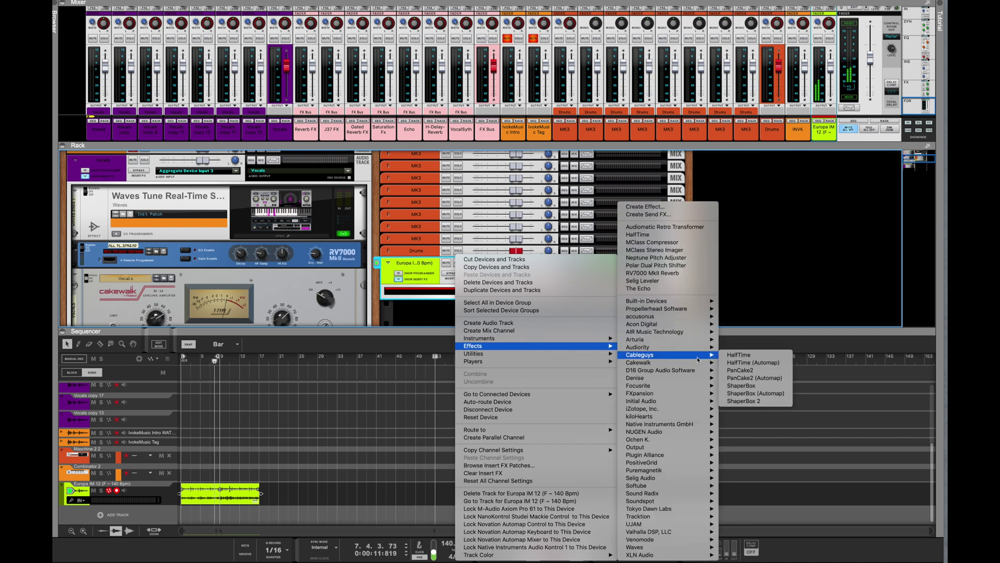
pyautogui.click(732, 356)
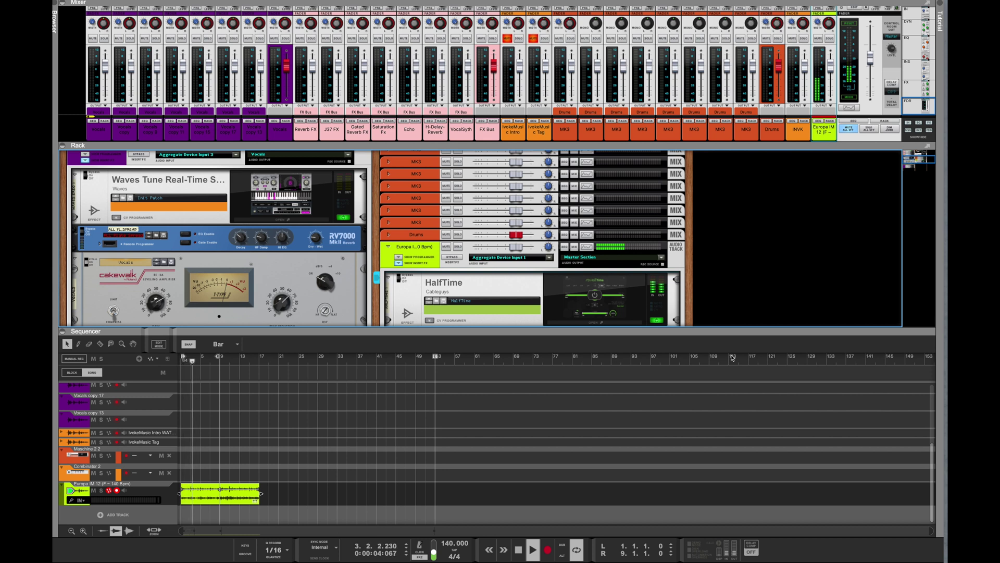
pyautogui.scroll(-1, 600, 308)
pyautogui.scroll(-1, 599, 308)
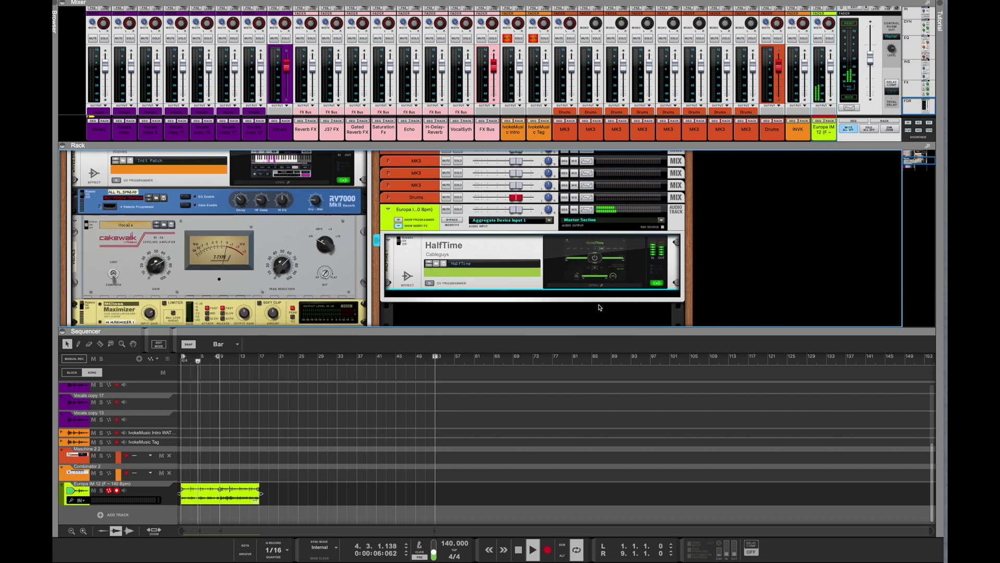
pyautogui.click(599, 286)
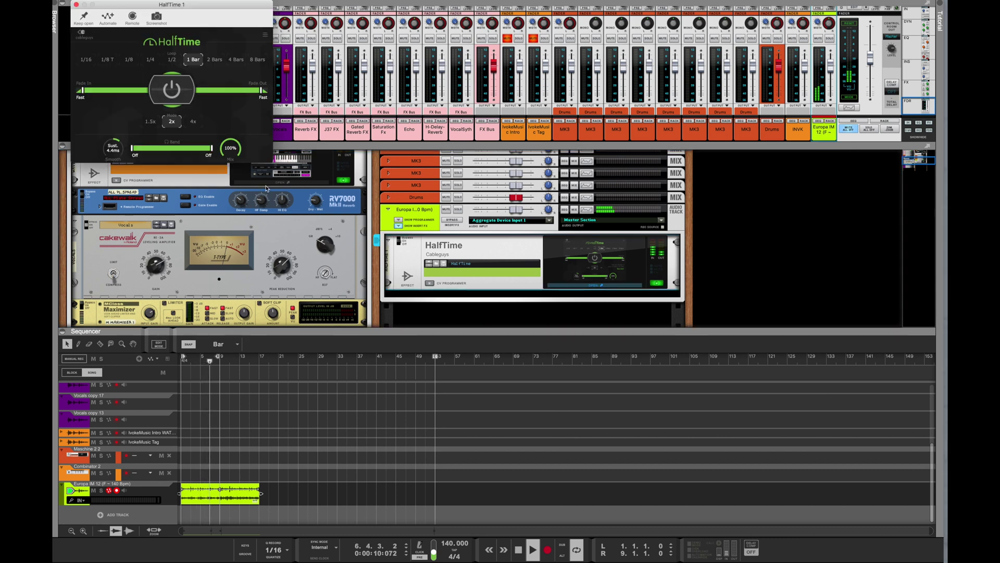
# - Audition HalfTime's 1.5x and 4x speeds during playback, returning the speed to 2x
pyautogui.click(151, 122)
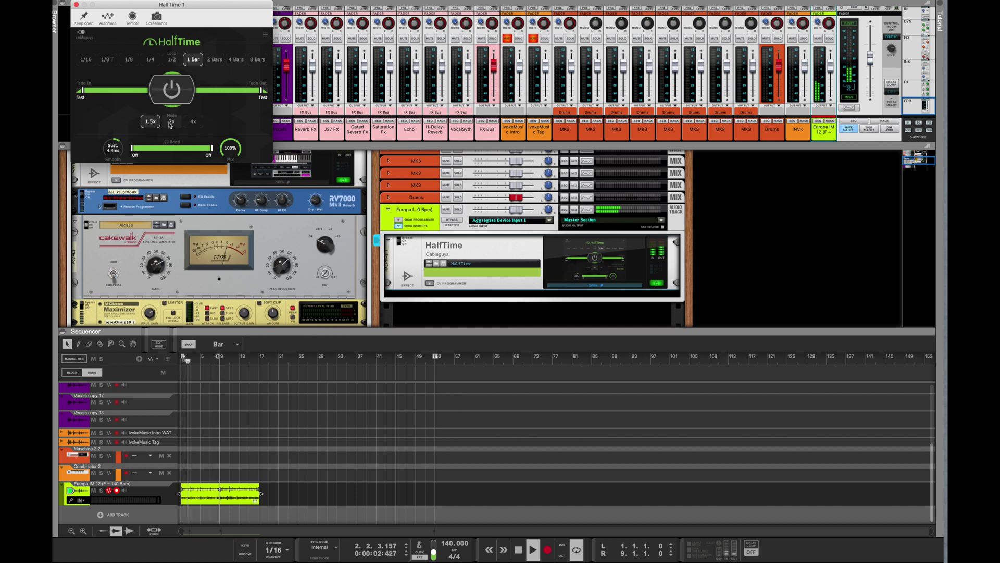
pyautogui.click(195, 123)
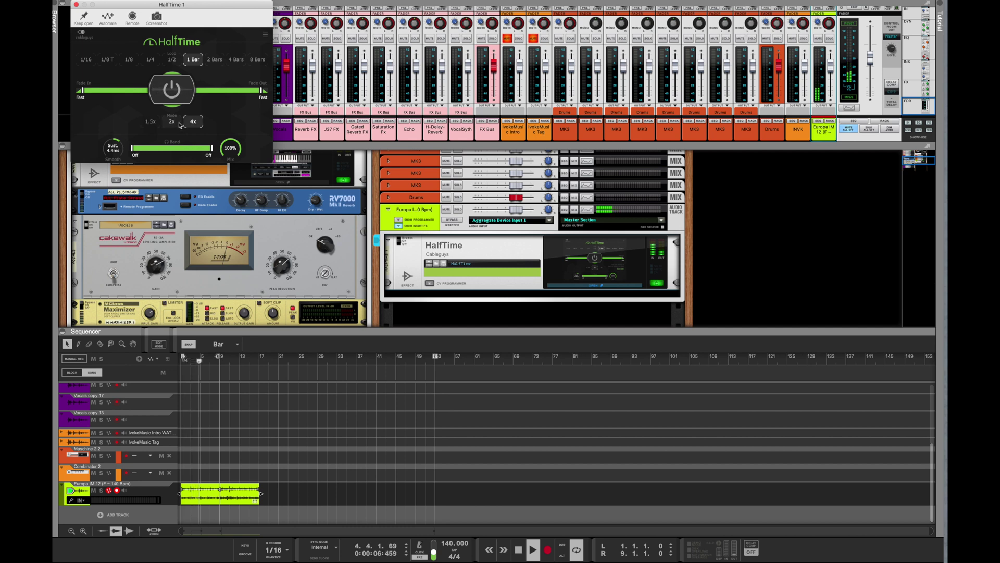
pyautogui.click(172, 121)
# - Try HalfTime with a 1/16 loop at 1.5x speed, restore the 1 Bar loop and 2x speed, and stop playback
pyautogui.click(87, 61)
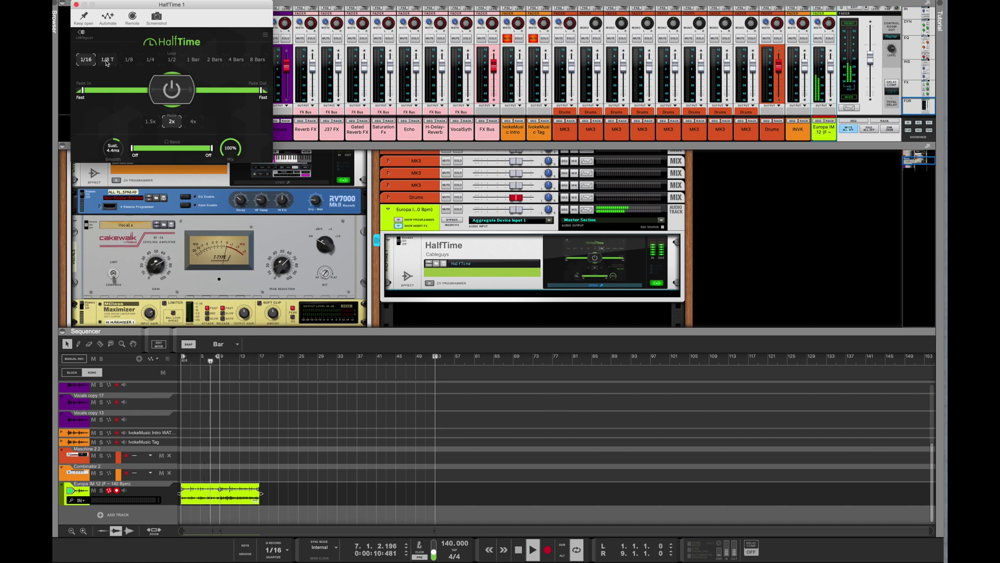
pyautogui.click(150, 121)
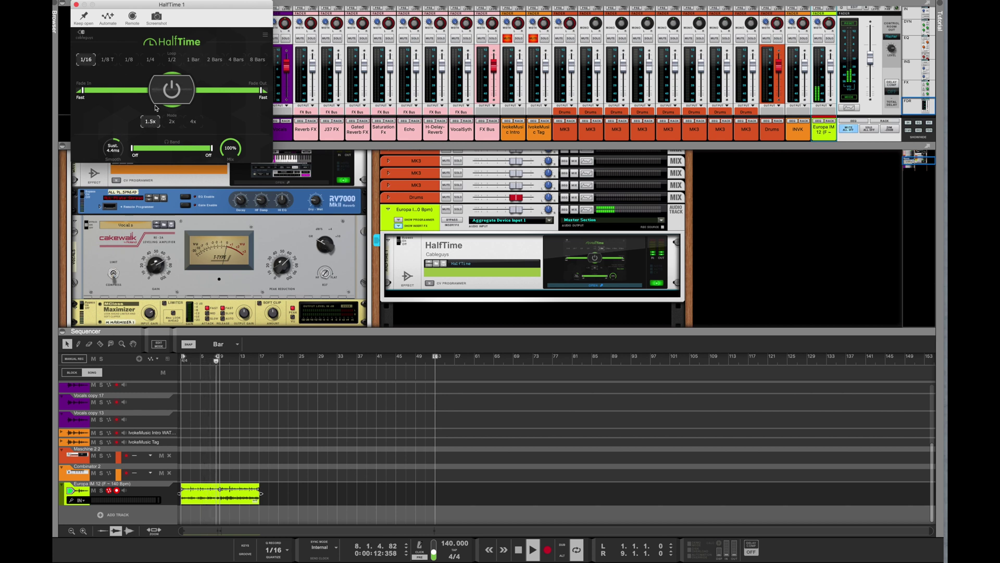
pyautogui.click(172, 59)
pyautogui.click(192, 60)
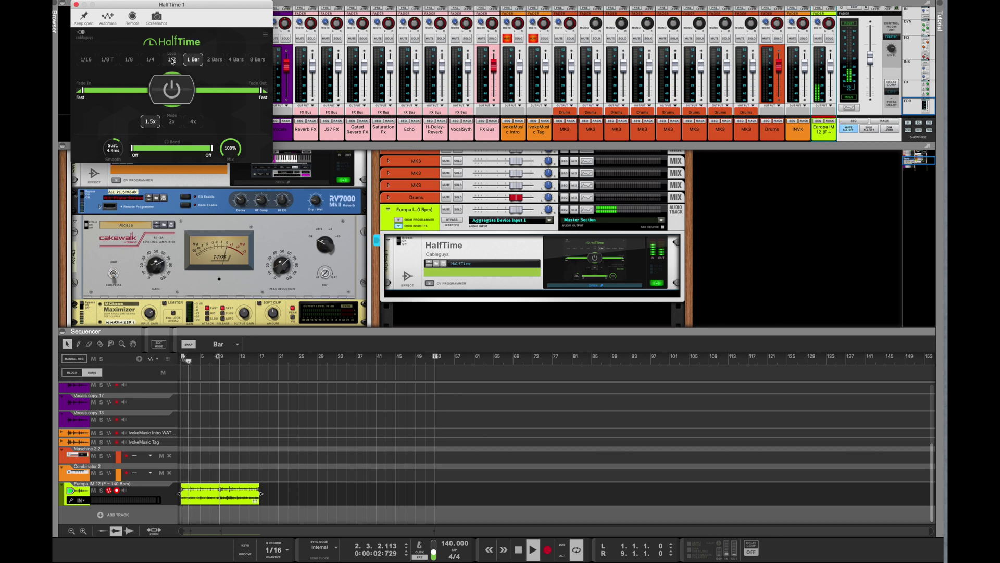
pyautogui.click(172, 122)
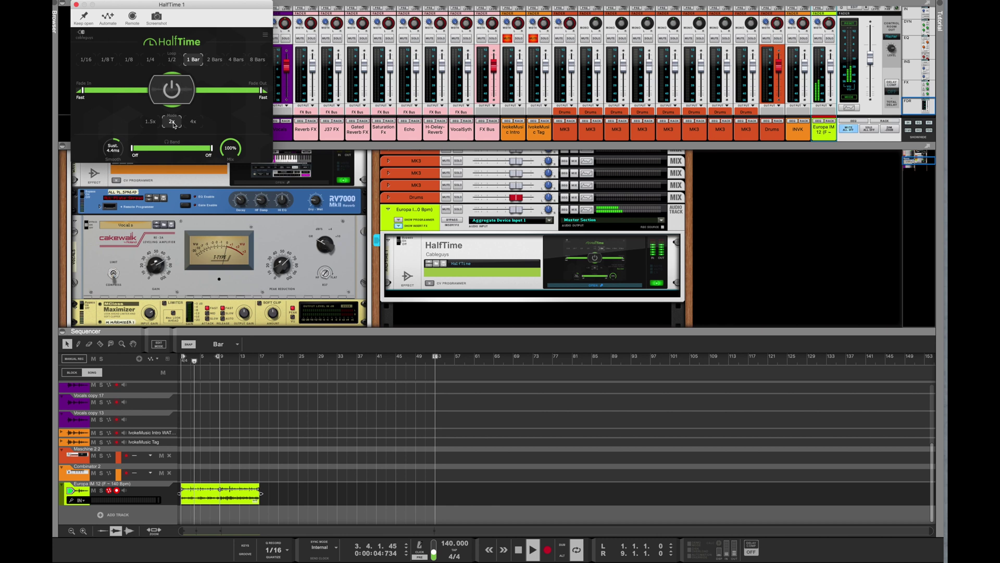
pyautogui.press('space')
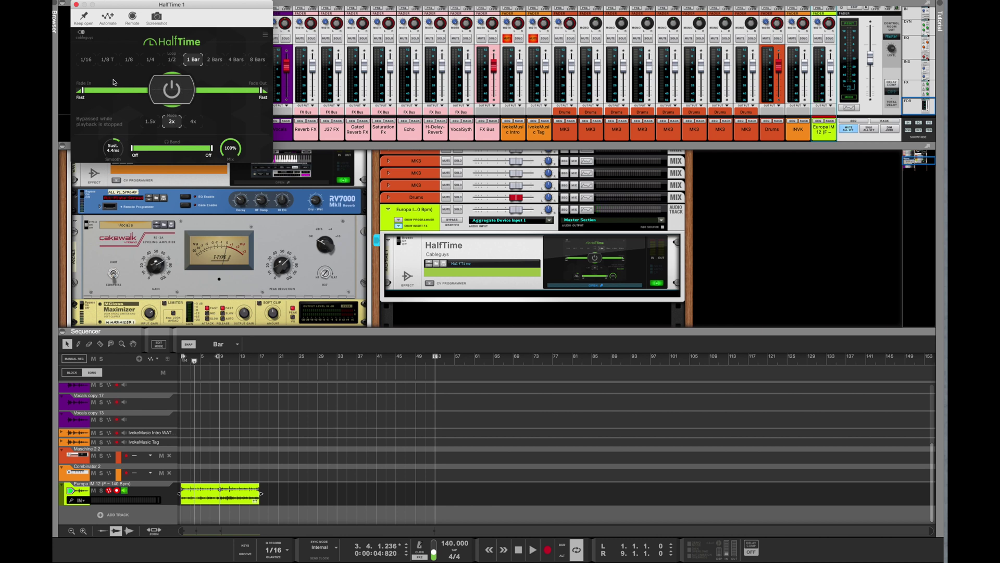
# - Add the Europa IM 12 loop again on a second new audio track and mute the HalfTime track
pyautogui.rightClick(478, 313)
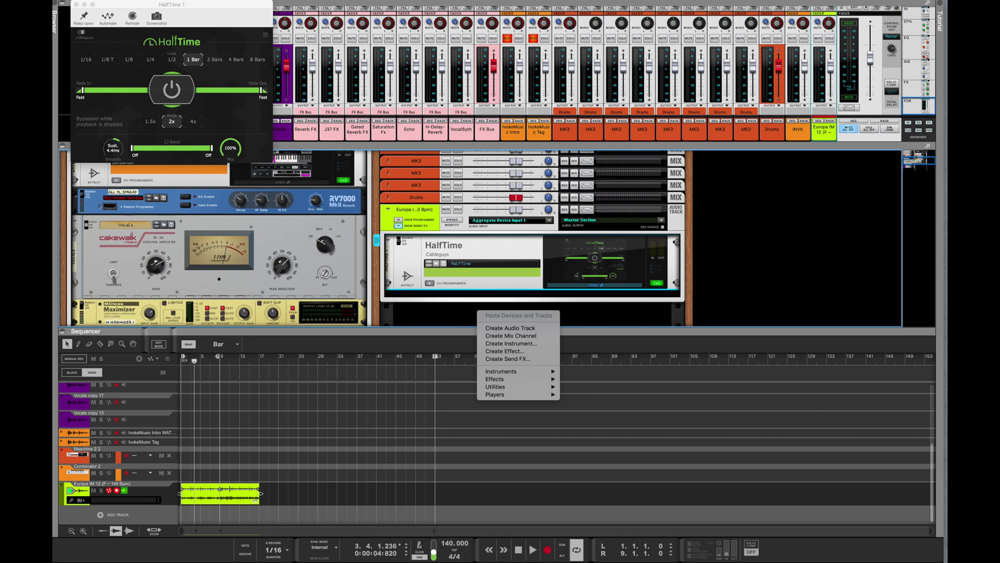
pyautogui.click(505, 351)
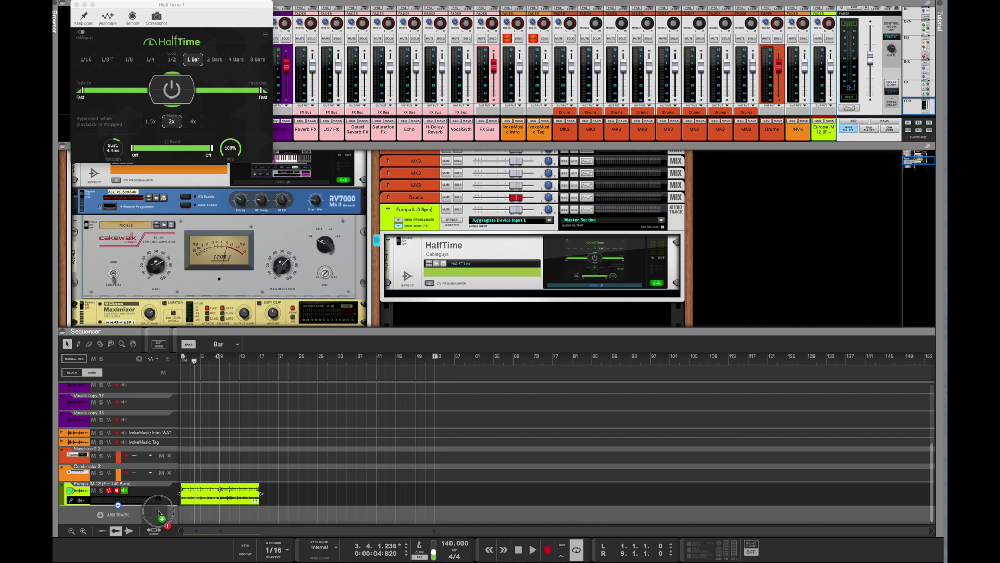
pyautogui.click(94, 491)
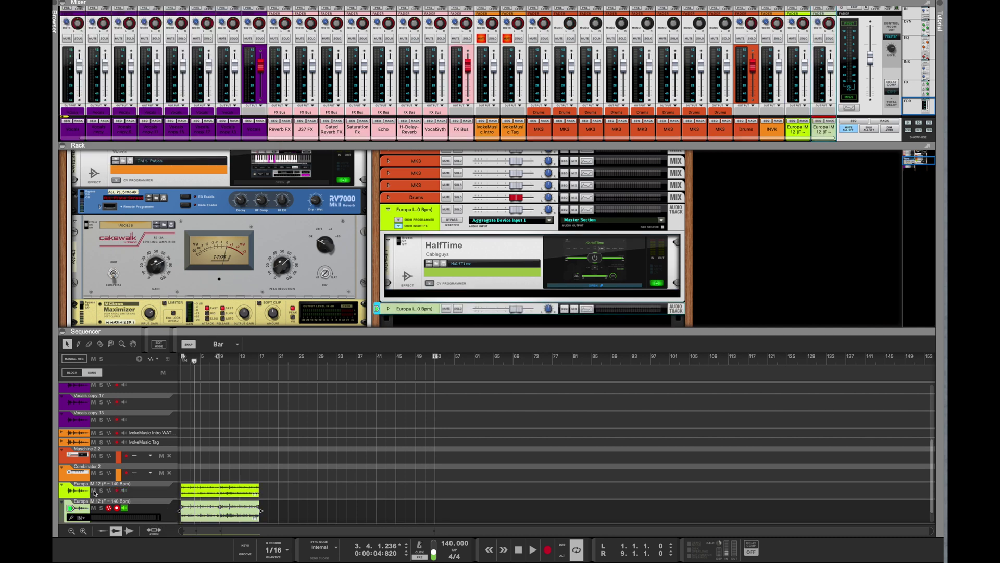
pyautogui.scroll(-1, 256, 430)
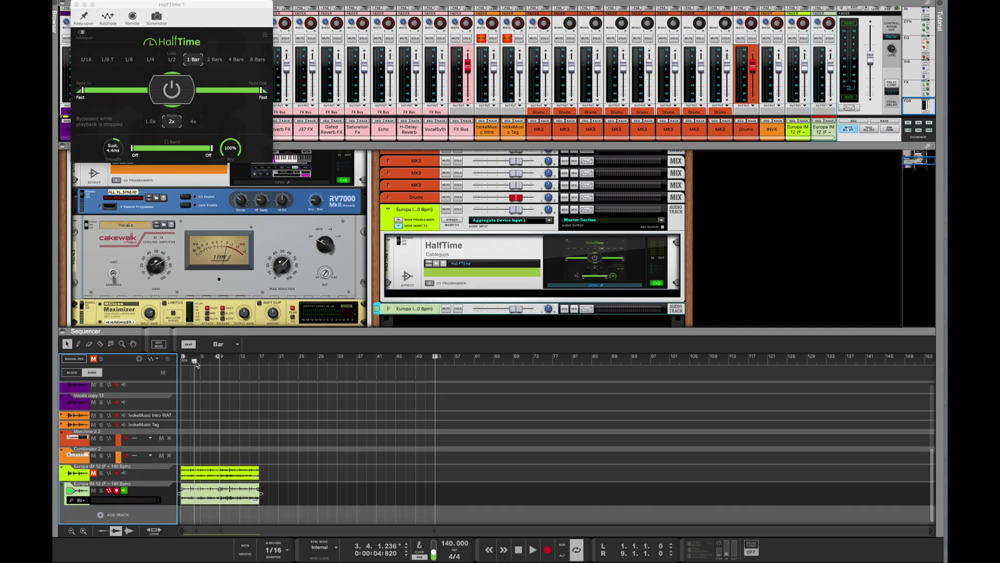
# - Unfold the second Europa track's device to show its insert FX and play the unprocessed loop from the song start
pyautogui.click(179, 361)
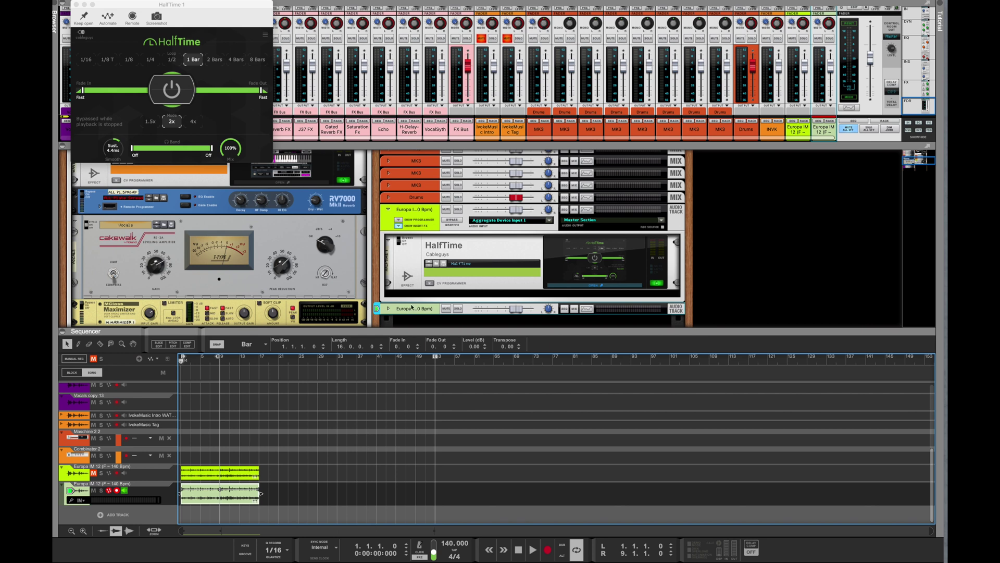
pyautogui.click(388, 308)
pyautogui.scroll(-2, 389, 311)
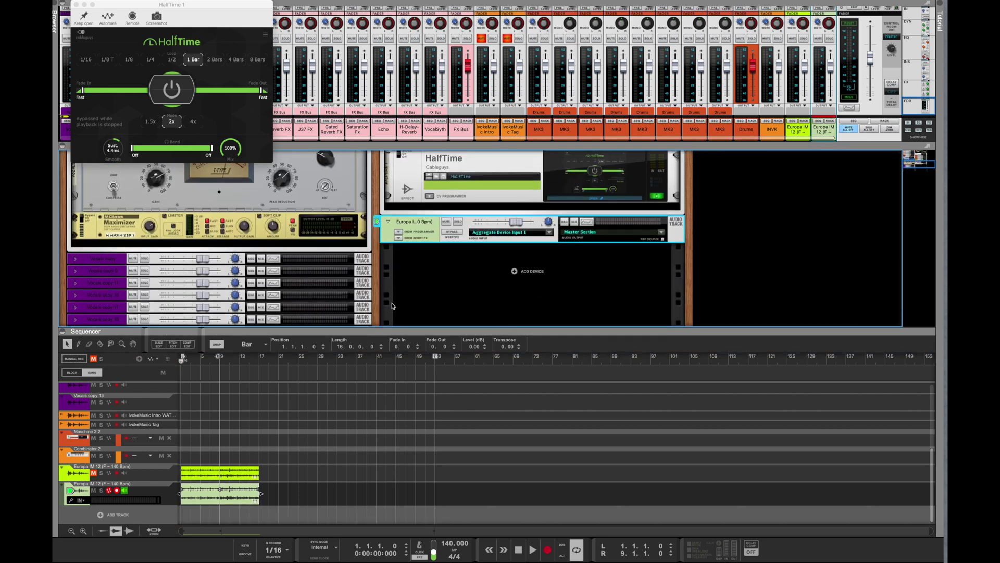
pyautogui.click(399, 239)
pyautogui.press('space')
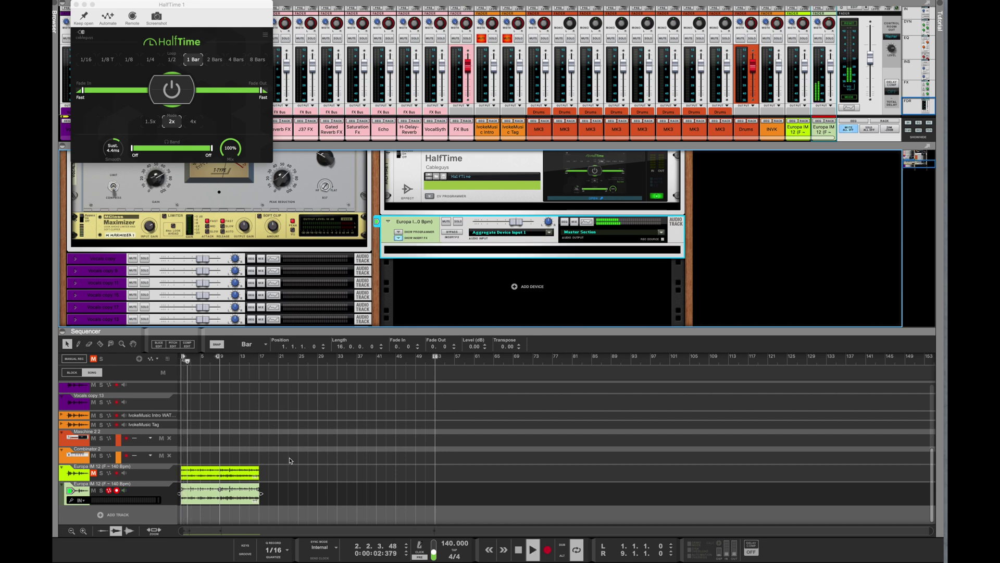
pyautogui.press('space')
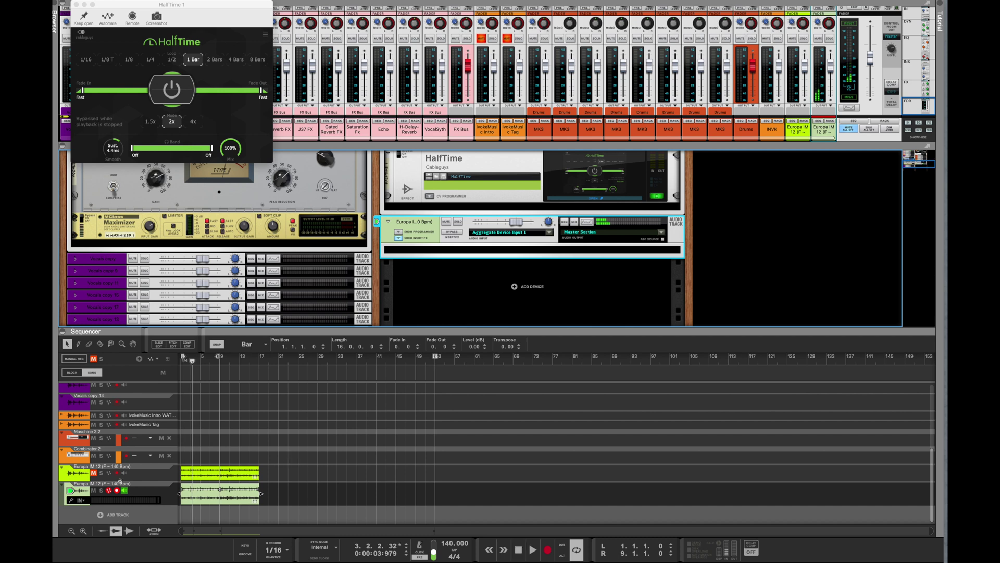
# - Unmute the HalfTime track, listen to it together with the unprocessed copy, and mute it again
pyautogui.click(94, 474)
pyautogui.press('space')
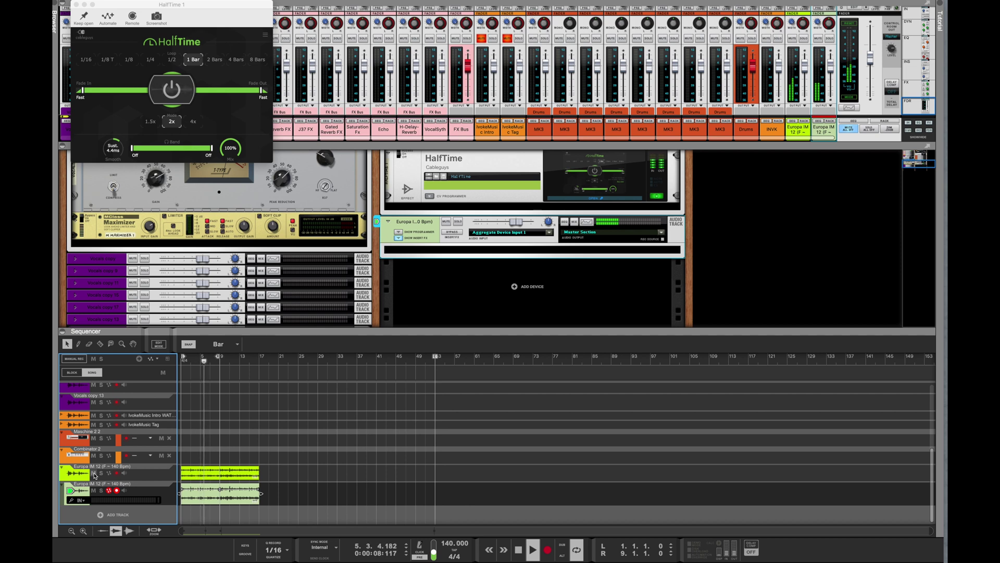
pyautogui.press('space')
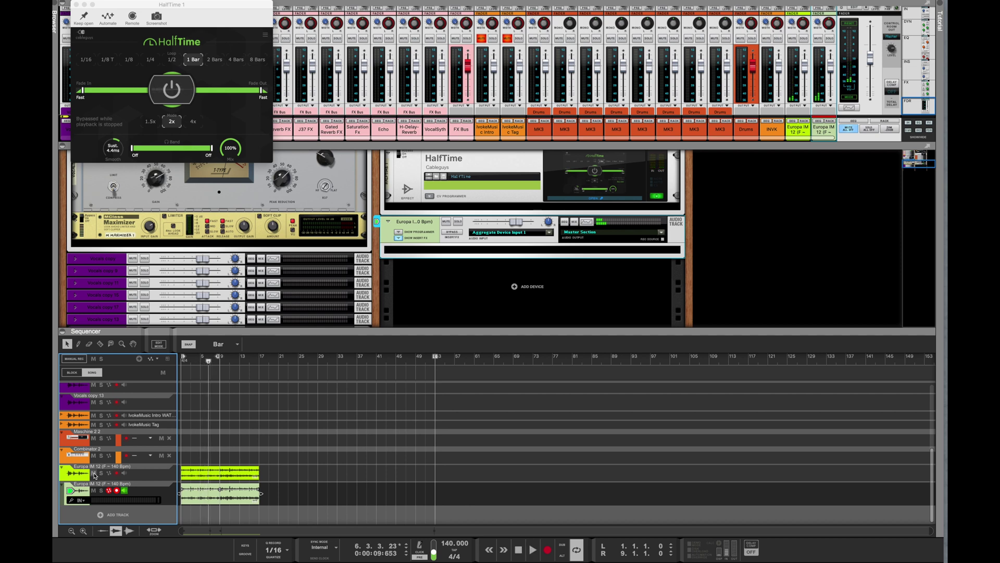
pyautogui.click(93, 473)
# - Show the Tool Window and scale the tempo of the second Europa track's clip to half
pyautogui.click(198, 1)
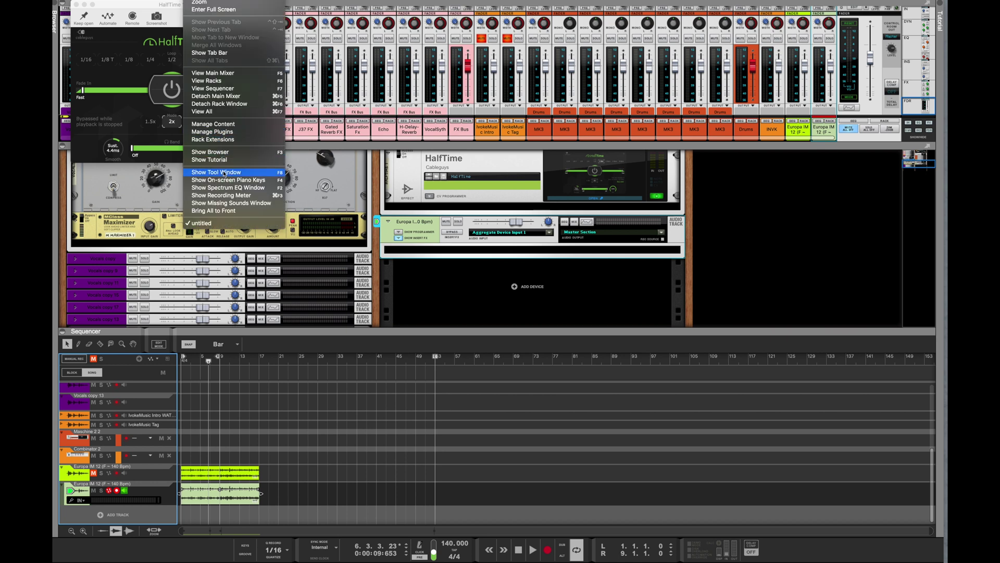
pyautogui.click(225, 173)
pyautogui.click(286, 499)
pyautogui.click(201, 497)
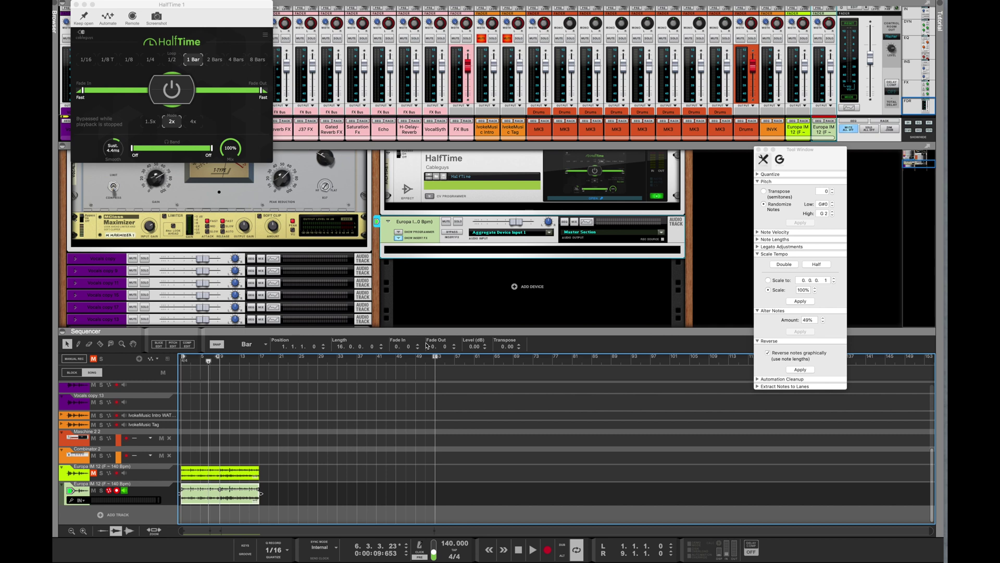
pyautogui.click(816, 265)
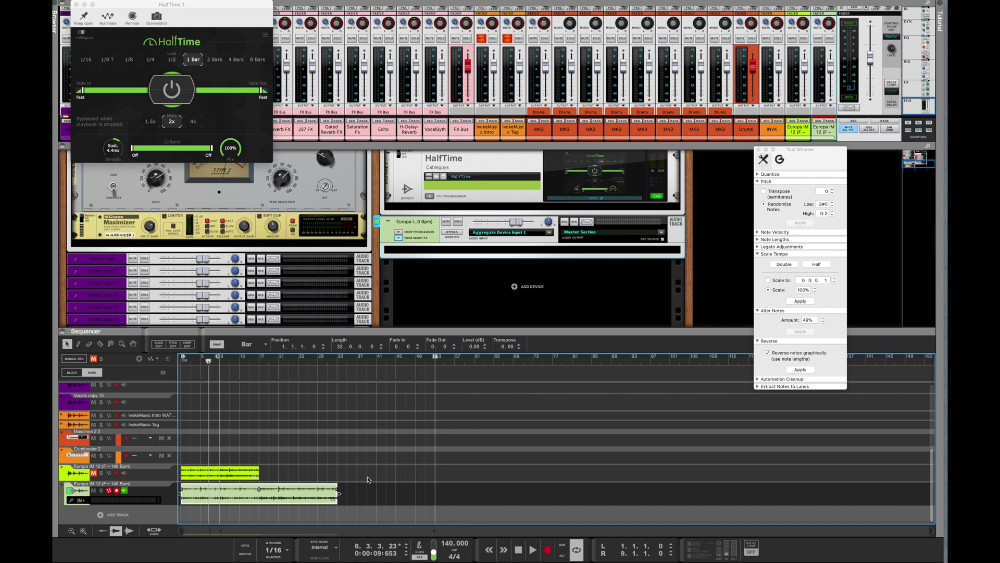
# - Play the half-tempo clip while toggling the HalfTime track's mute to compare both versions, leaving that track unmuted
pyautogui.press('space')
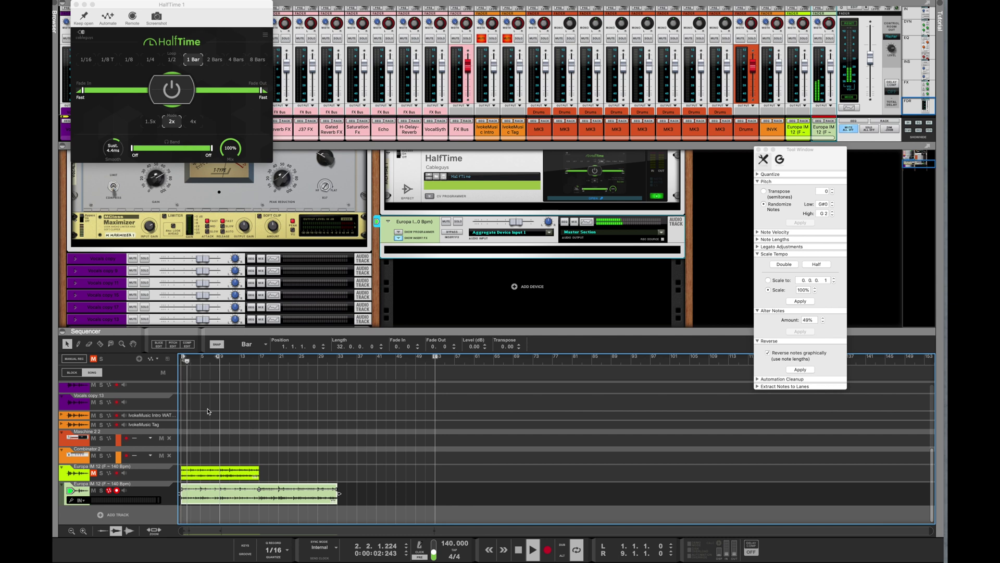
pyautogui.click(94, 473)
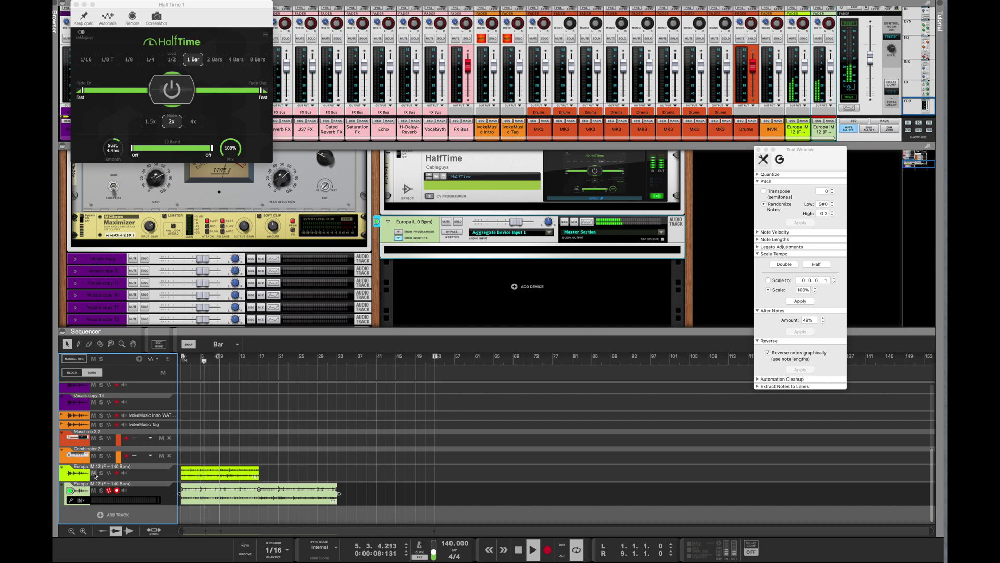
pyautogui.click(94, 473)
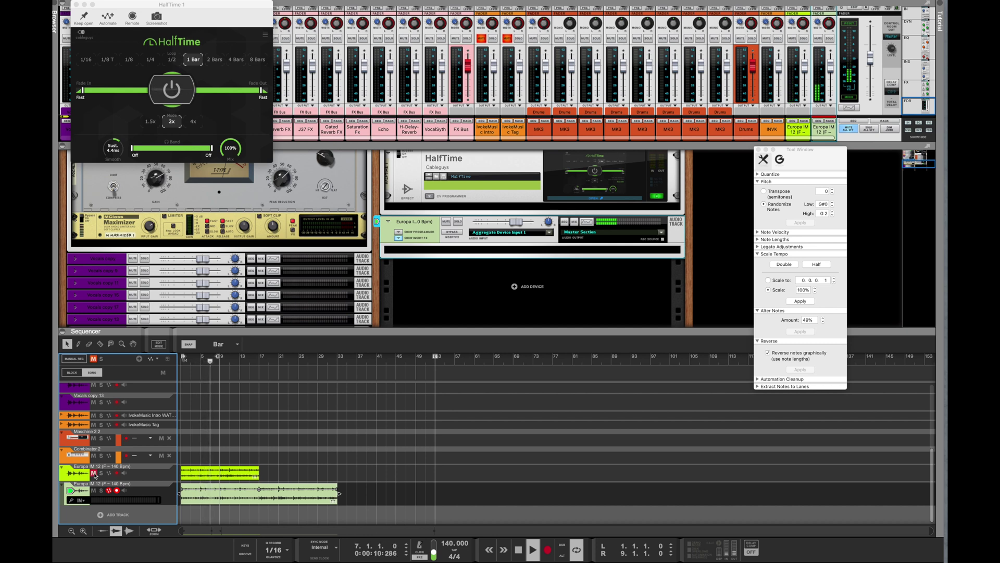
pyautogui.click(94, 473)
pyautogui.press('space')
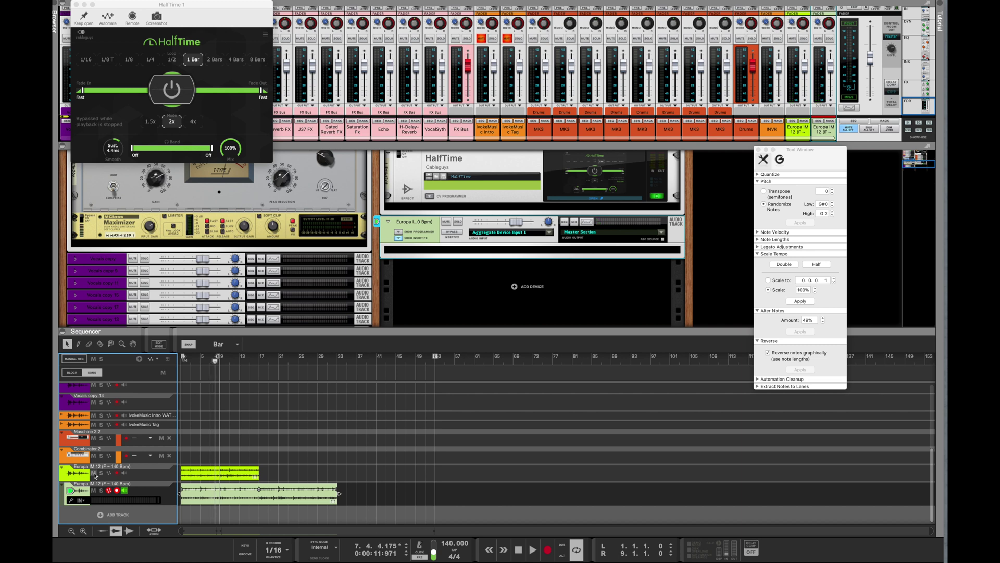
# - Set the second Europa clip's transpose to -6.00 and play it from the song start
pyautogui.click(200, 490)
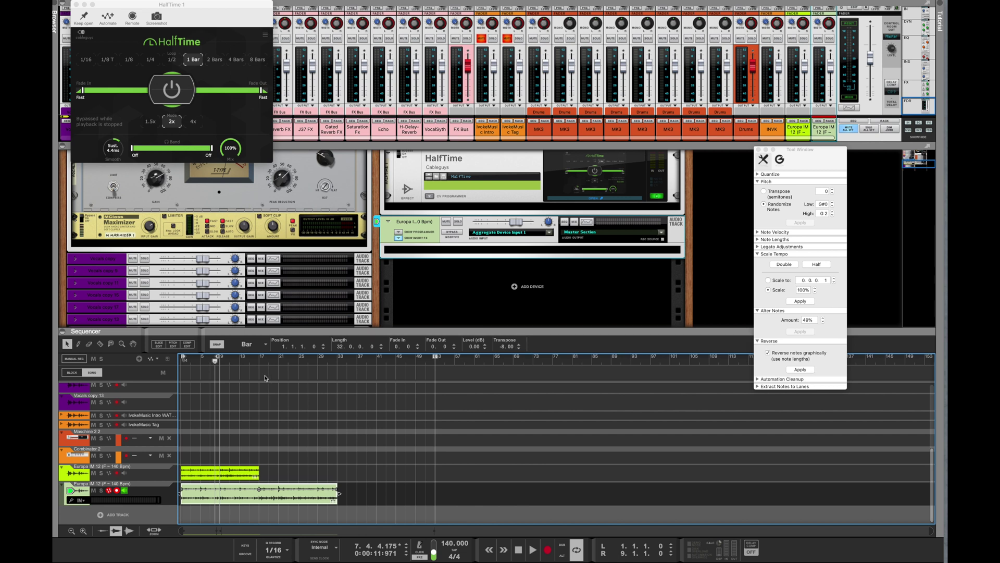
pyautogui.moveTo(215, 361); pyautogui.dragTo(149, 364)
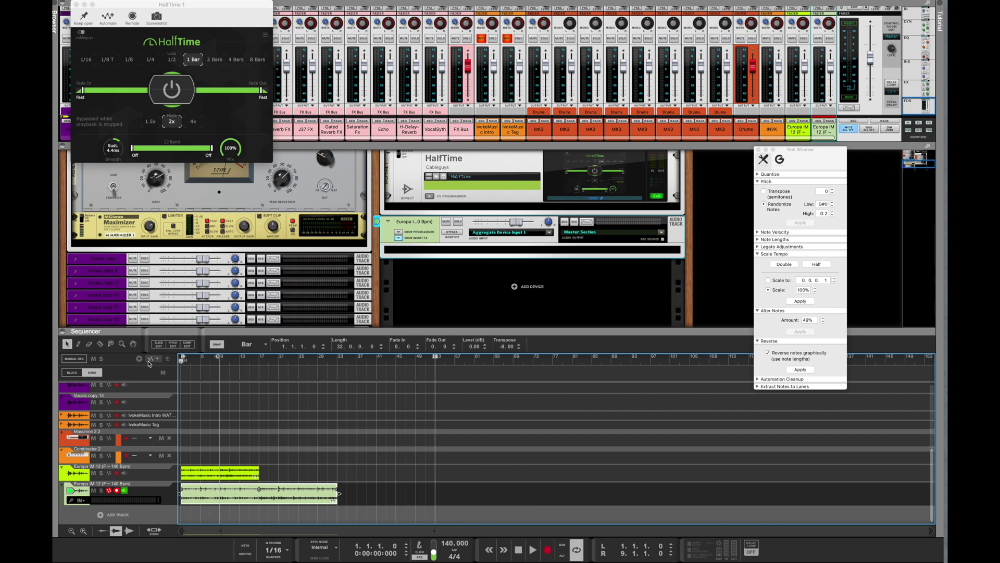
pyautogui.press('space')
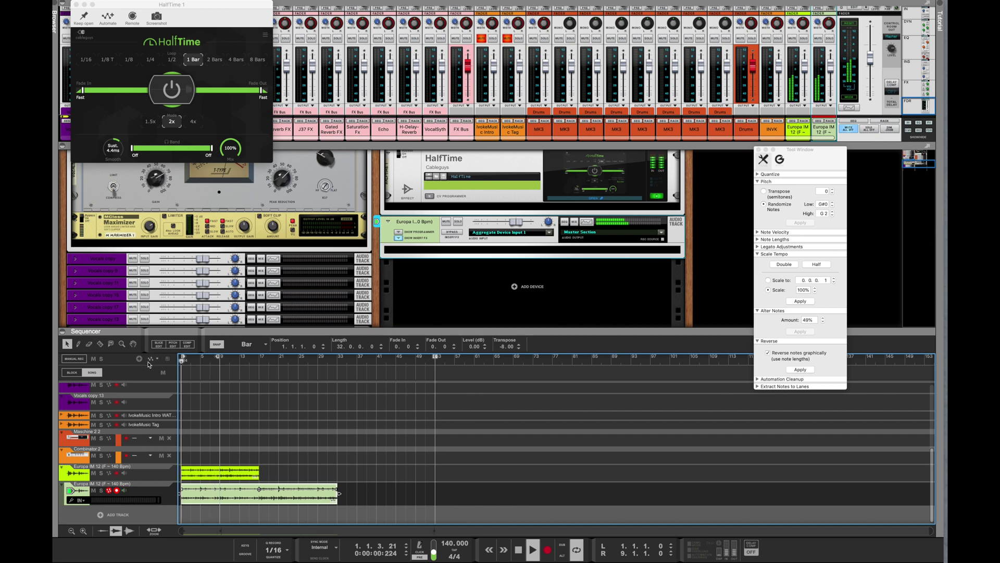
# - Mute the HalfTime track, set the second Europa clip's transpose to -12.00 and resume playback
pyautogui.click(95, 473)
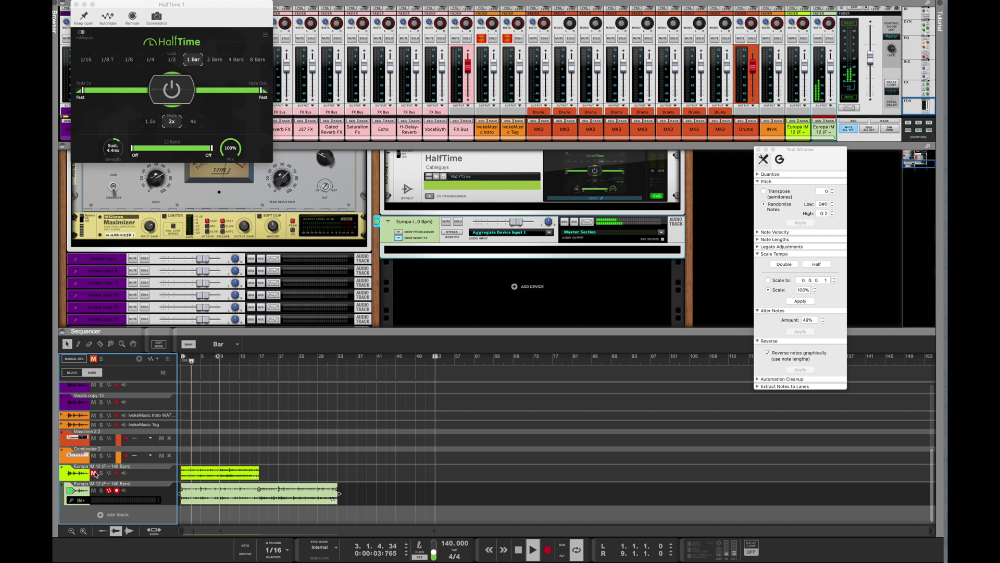
pyautogui.click(206, 498)
pyautogui.press('space')
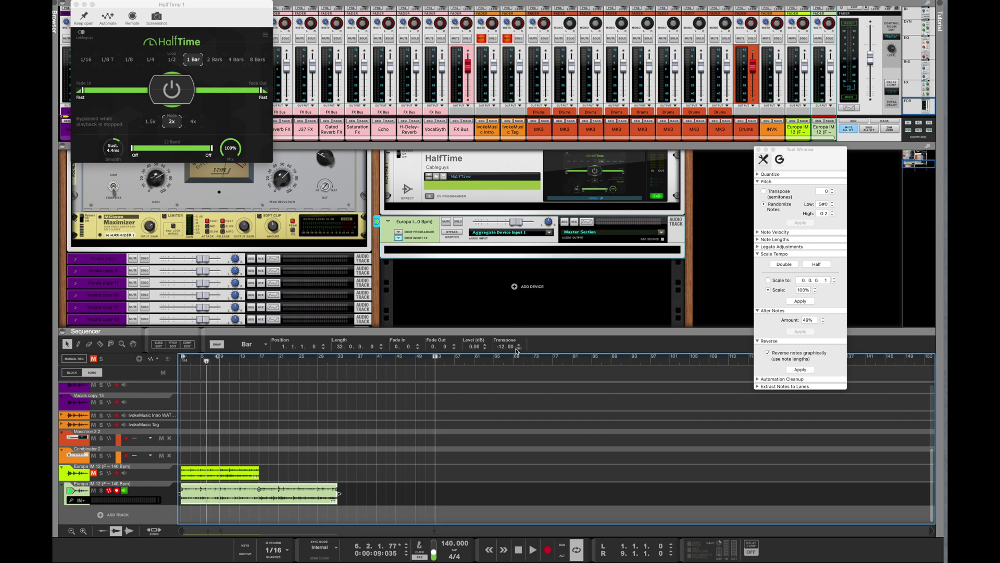
pyautogui.press('space')
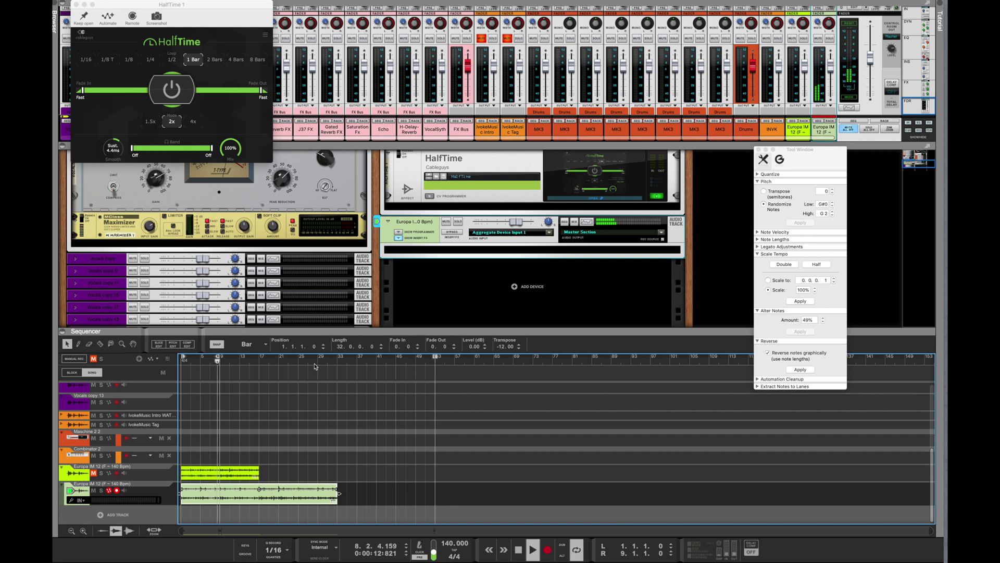
# - Compare the transposed clip with the HalfTime version by toggling the HalfTime track's mute during playback, leaving that track muted
pyautogui.click(94, 475)
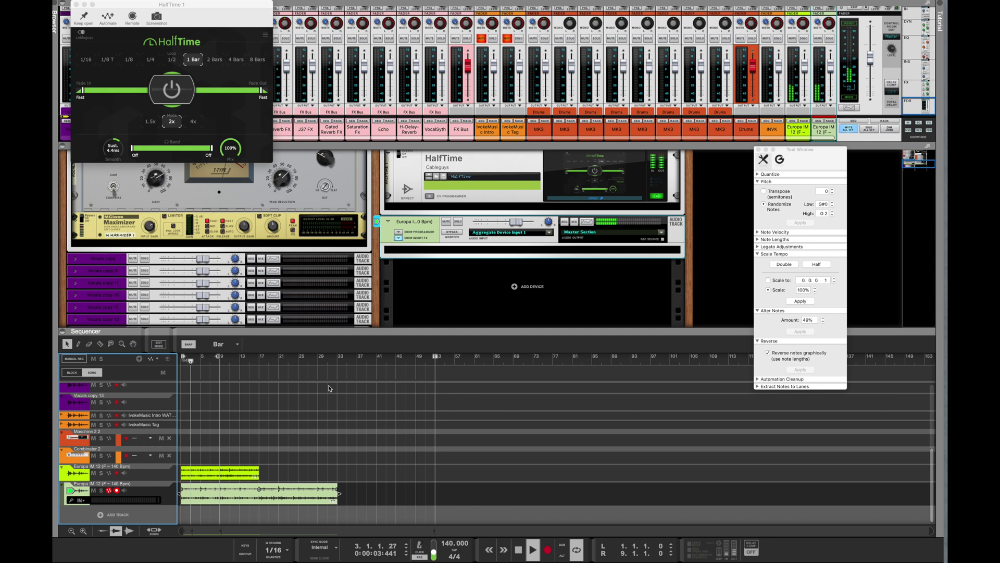
pyautogui.press('space')
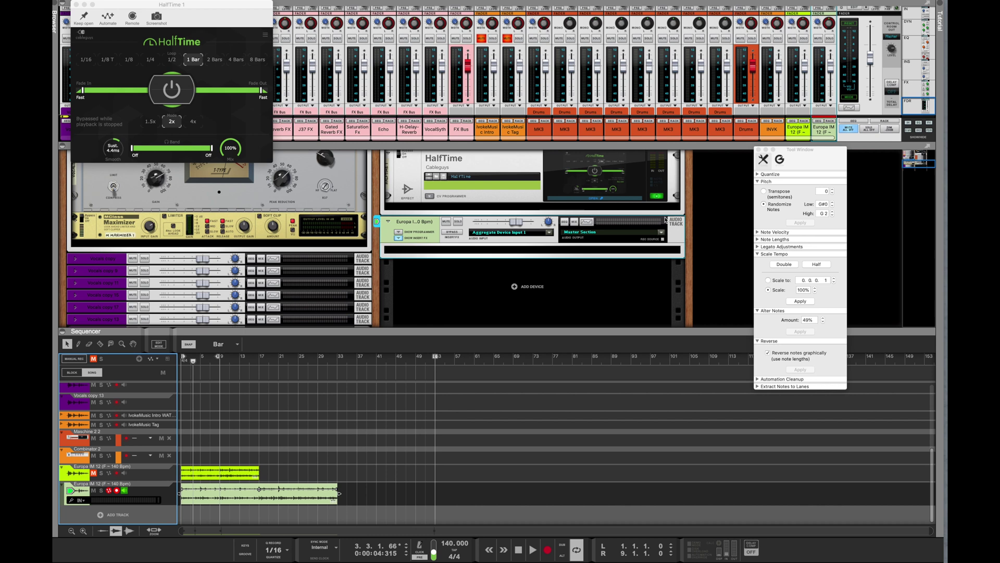
pyautogui.press('space')
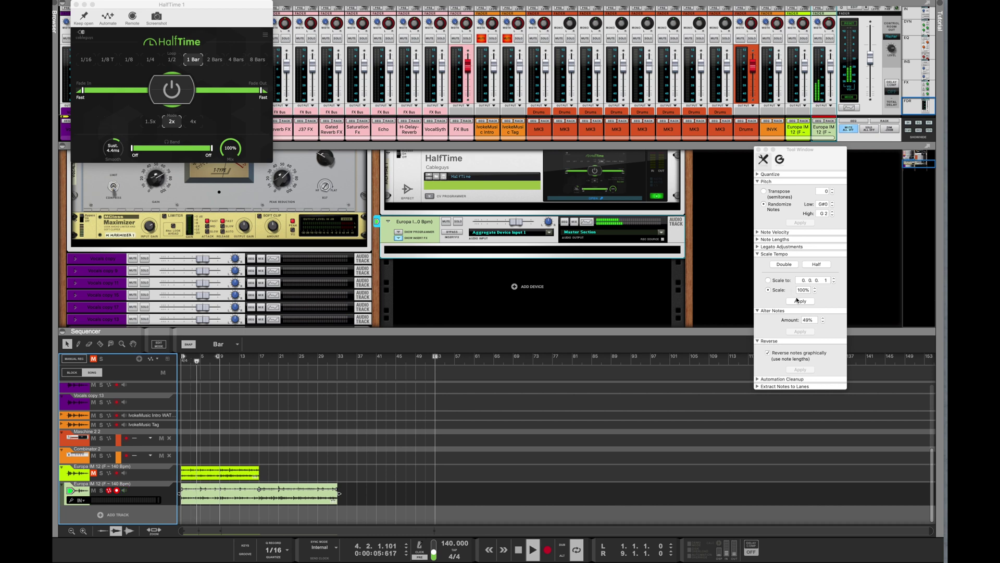
# - Scale the second Europa clip's tempo to double twice during playback, then stop
pyautogui.click(784, 265)
pyautogui.click(784, 265)
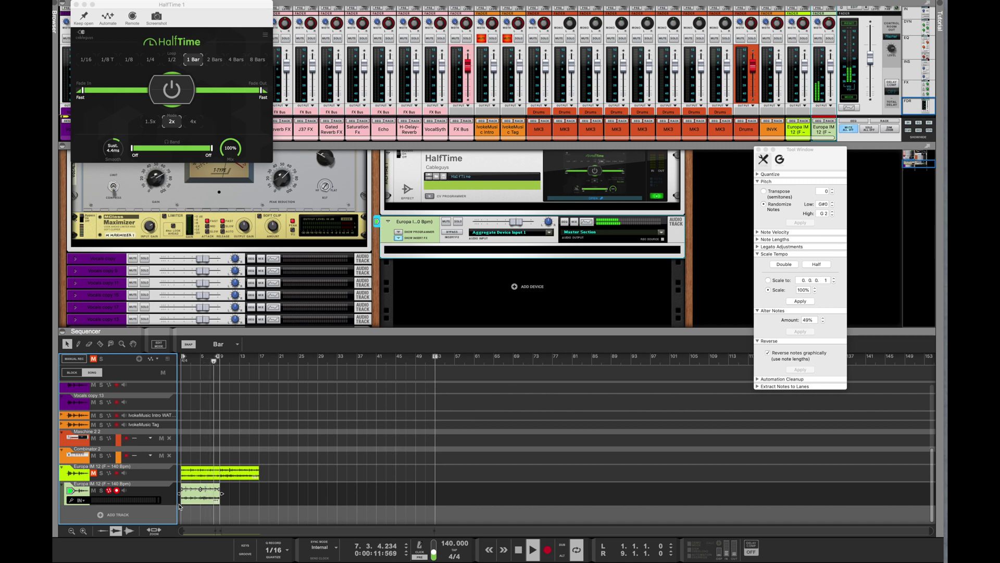
pyautogui.press('space')
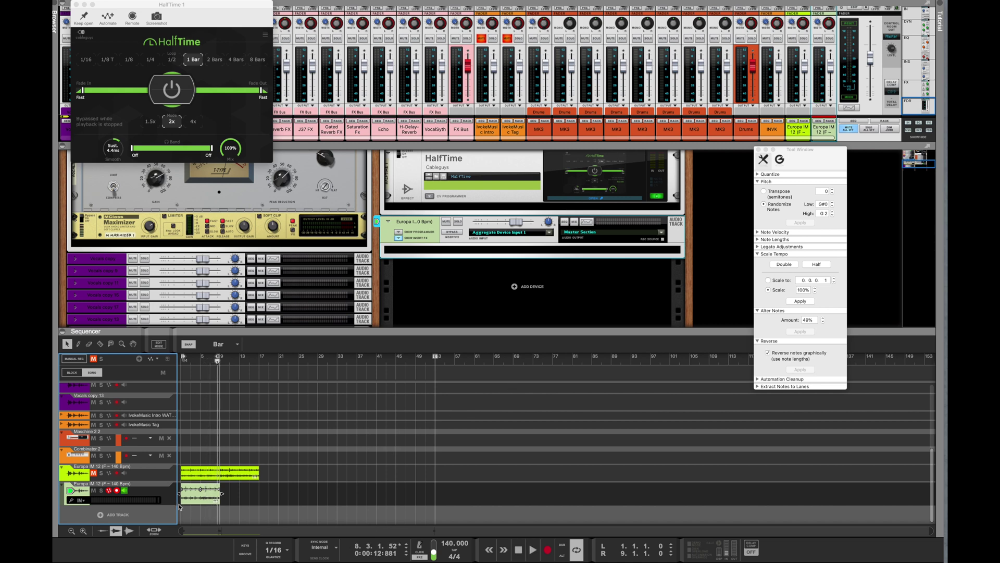
# - Select the second Europa clip, start playback and scale its tempo to half four times
pyautogui.moveTo(240, 486); pyautogui.dragTo(185, 502)
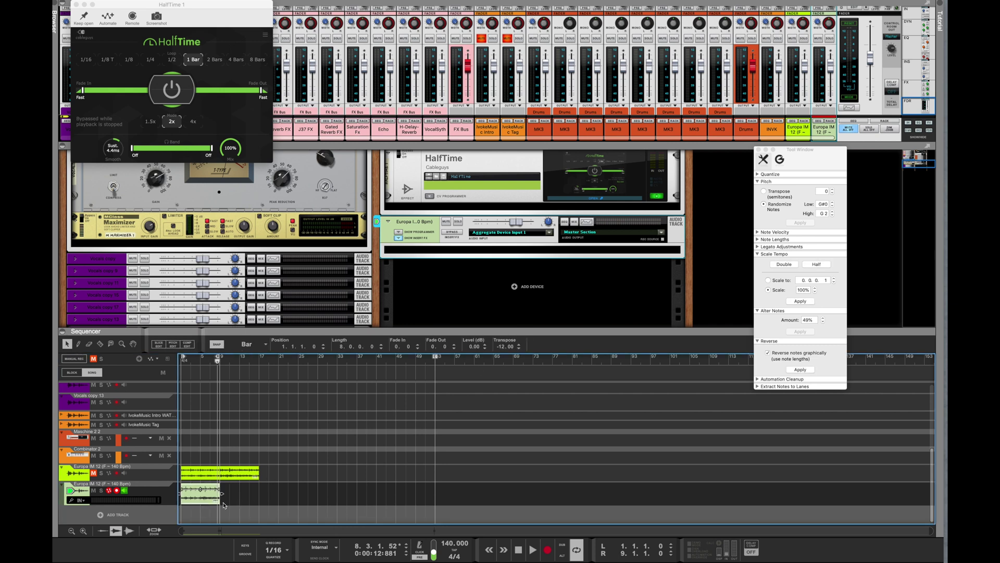
pyautogui.press('space')
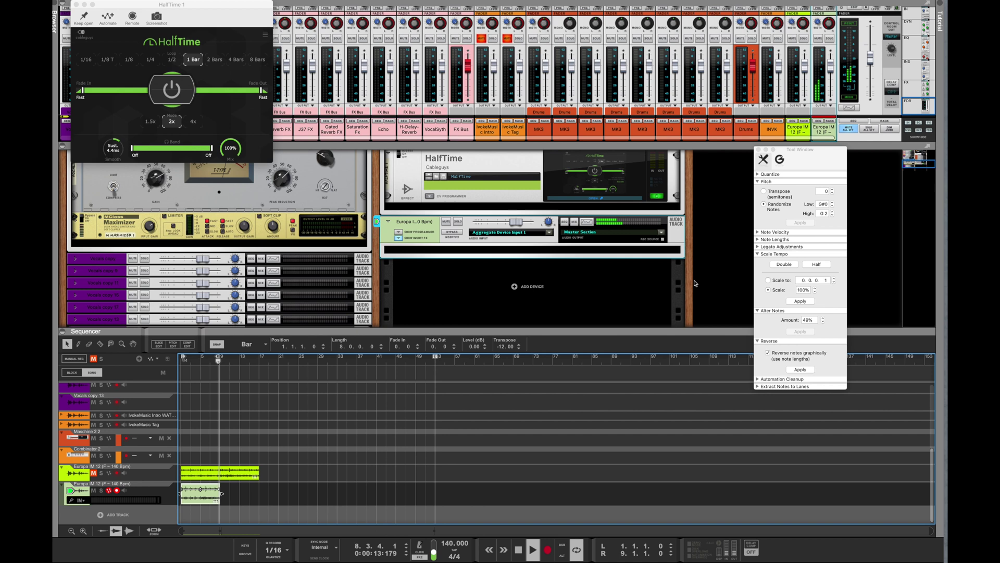
pyautogui.click(816, 265)
pyautogui.click(816, 268)
pyautogui.click(817, 269)
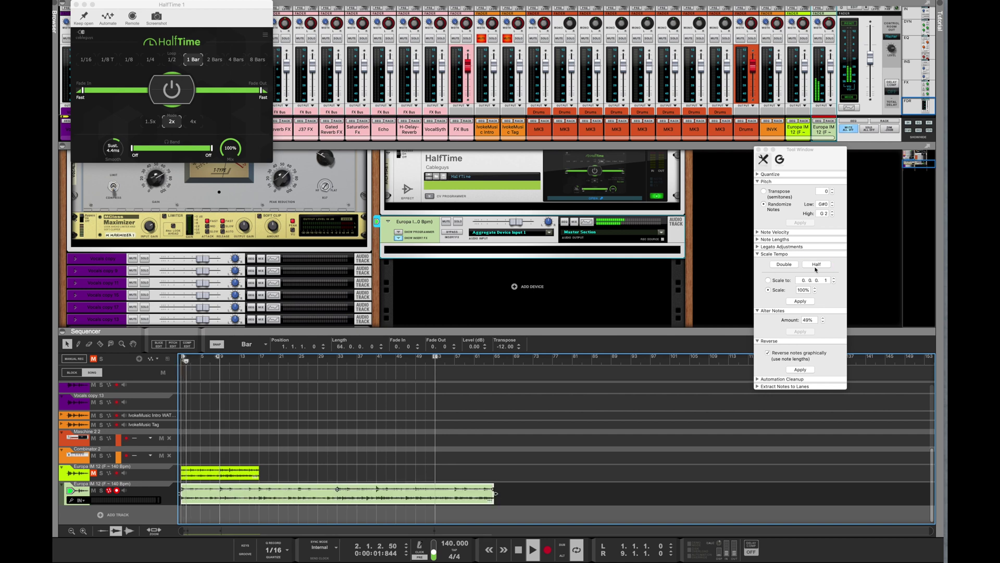
pyautogui.click(816, 269)
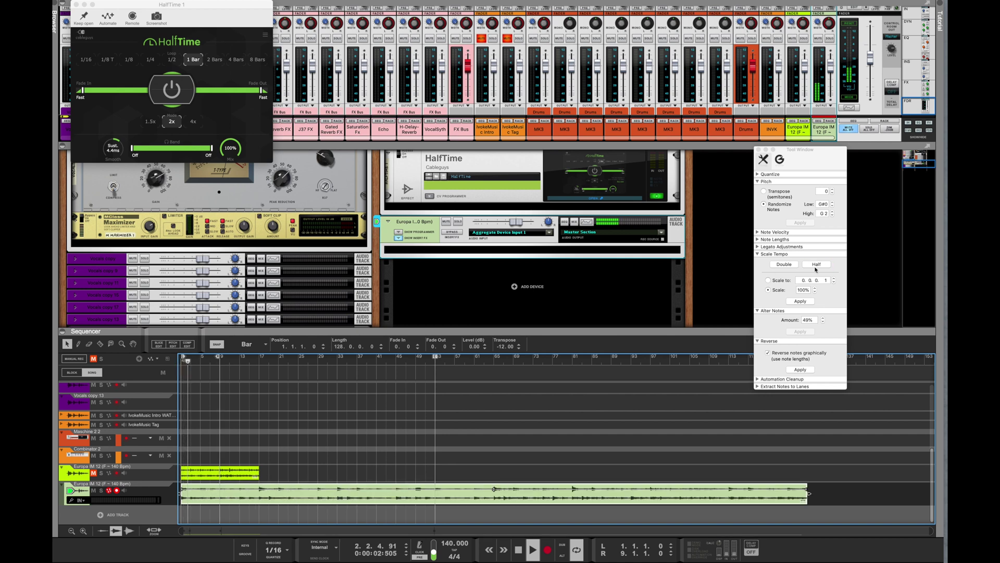
# - Scale the second Europa clip's tempo to double three times to reach a 16-bar length, then stop playback
pyautogui.click(783, 264)
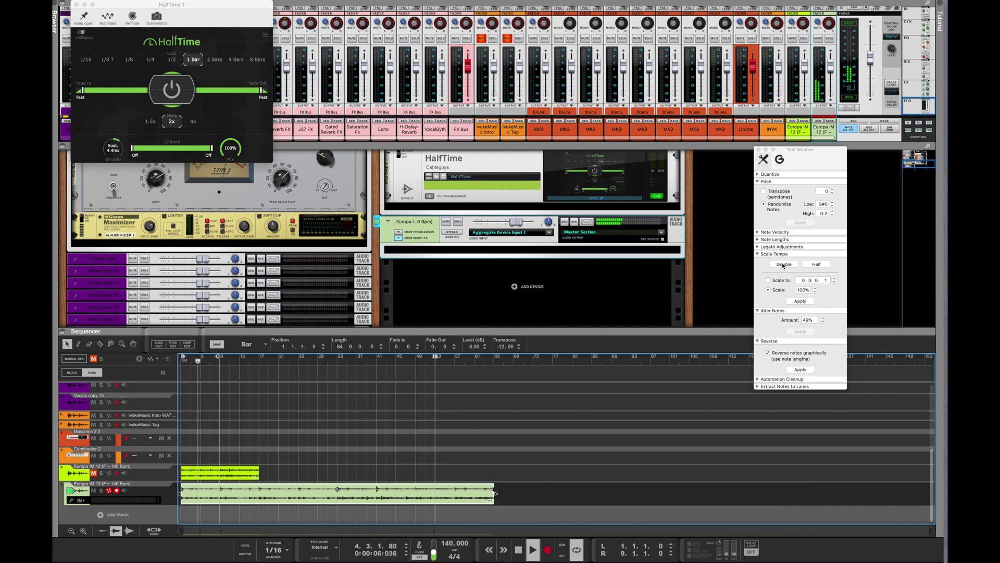
pyautogui.click(783, 265)
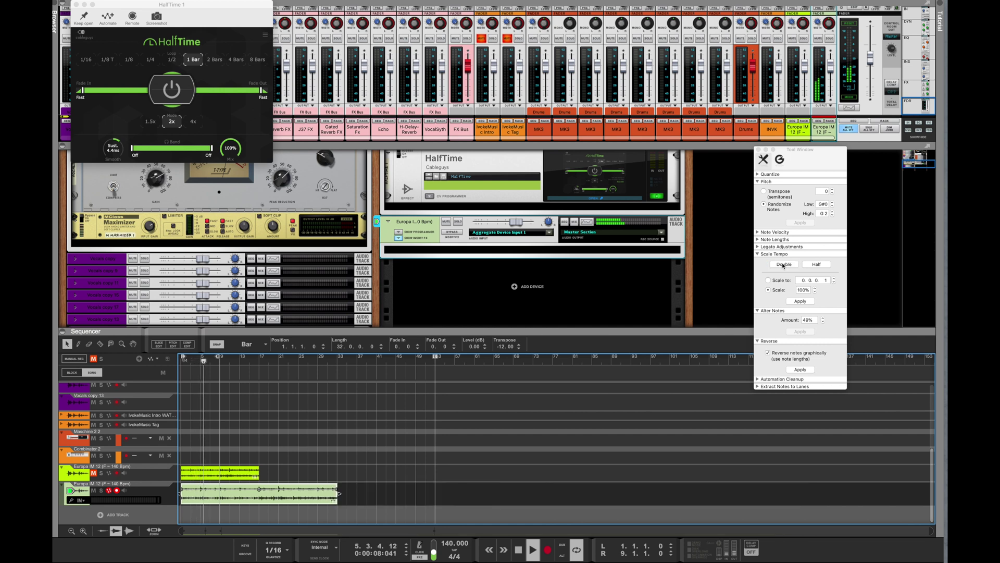
pyautogui.click(783, 264)
pyautogui.press('space')
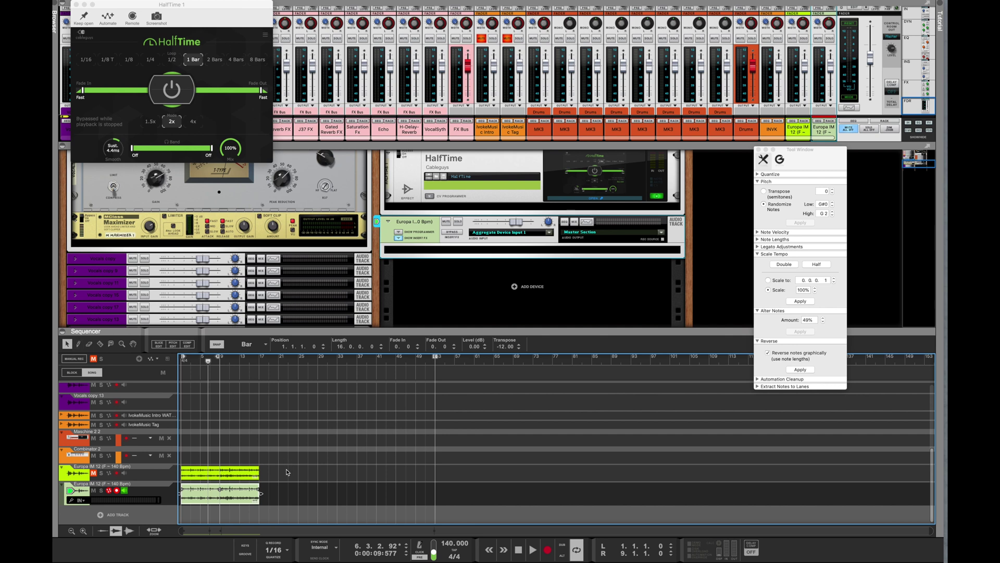
# - Unmute the HalfTime track, play it briefly with the second Europa track, and close the HalfTime plugin window
pyautogui.press('space')
pyautogui.click(94, 473)
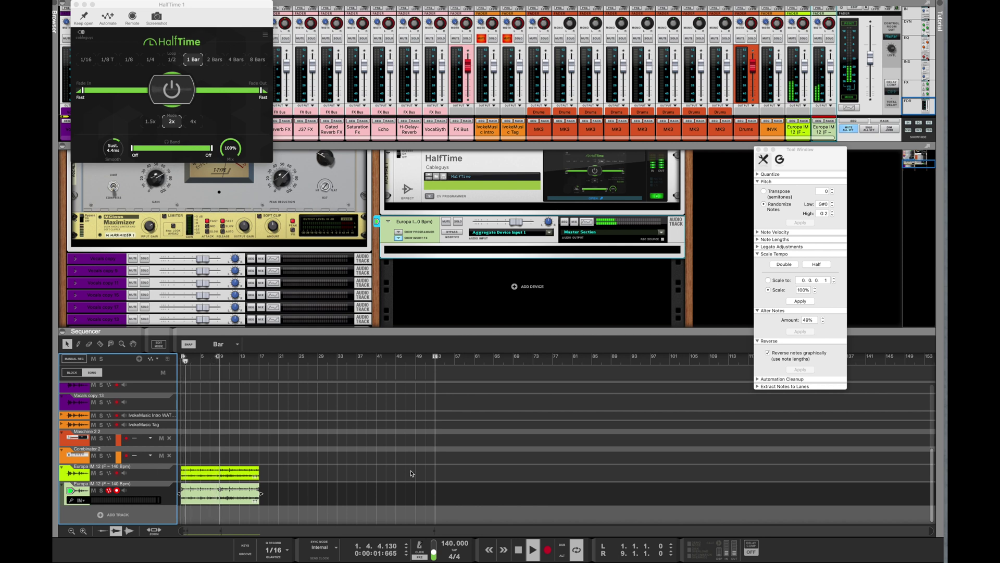
pyautogui.press('space')
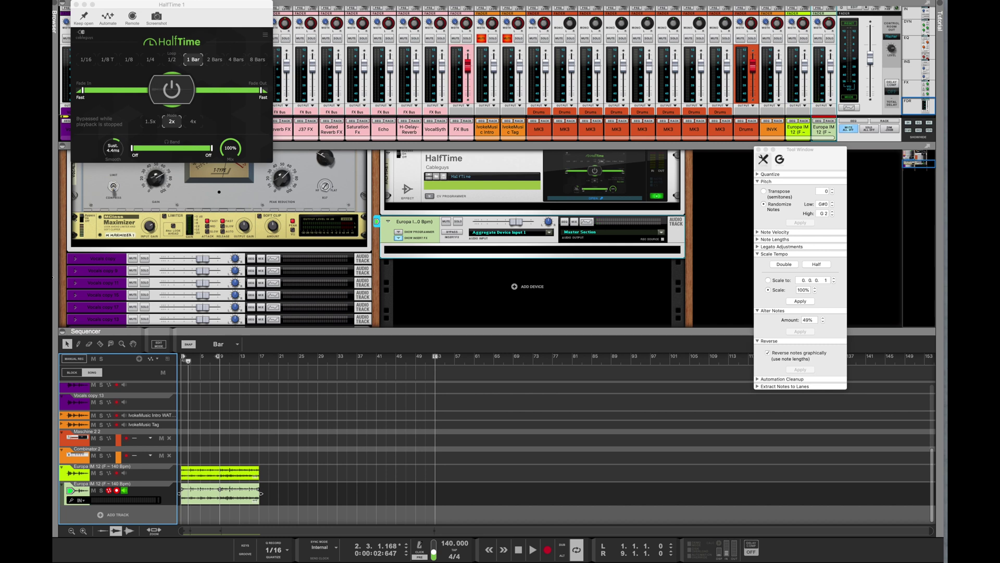
pyautogui.click(75, 4)
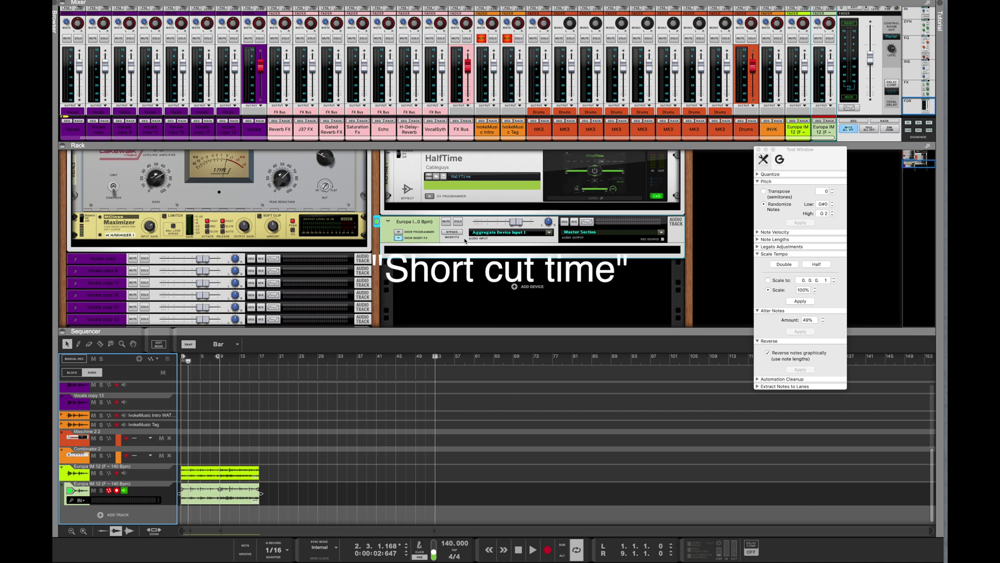
# - Unfold all devices in the rack's first column at once and look through them down to the vocal tracks
pyautogui.keyDown('alt'); pyautogui.click(75, 259); pyautogui.keyUp('alt')
pyautogui.scroll(-10, 233, 290)
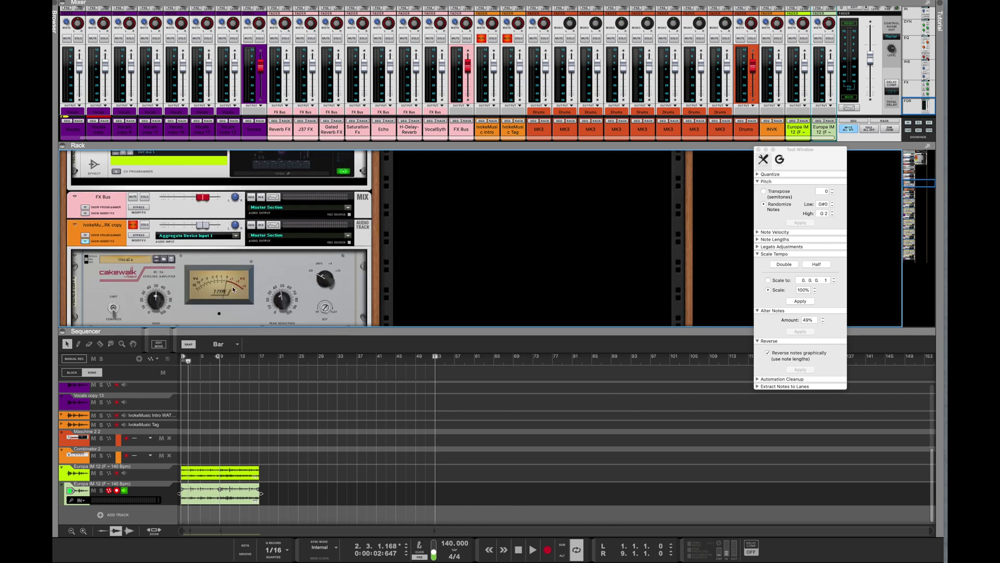
pyautogui.scroll(-5, 233, 289)
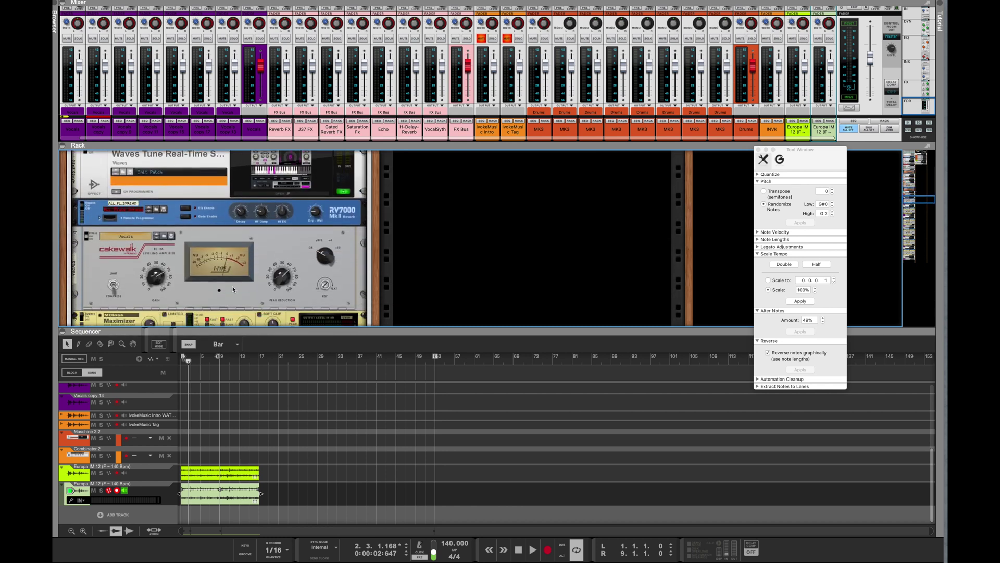
pyautogui.scroll(-2, 233, 290)
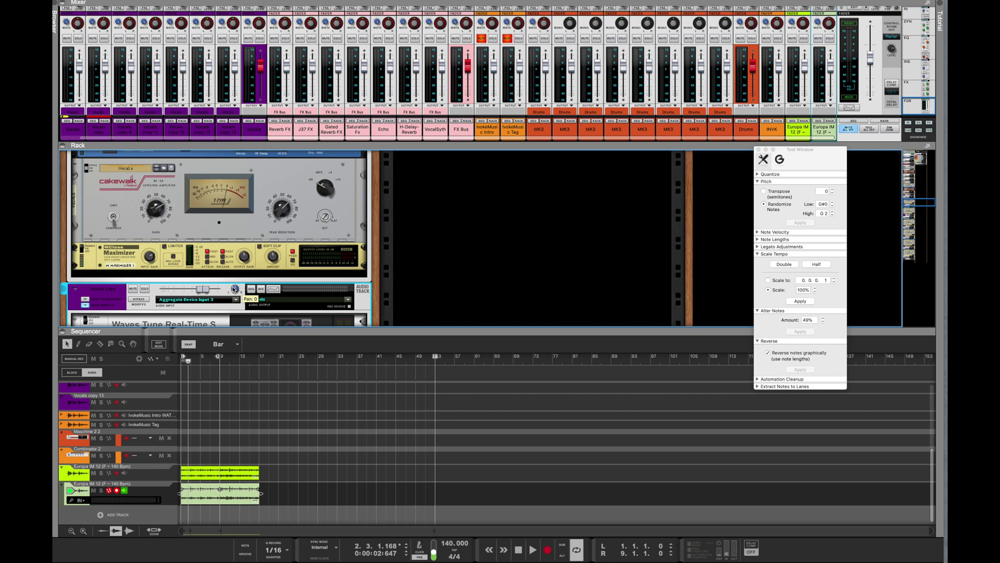
pyautogui.scroll(3, 235, 287)
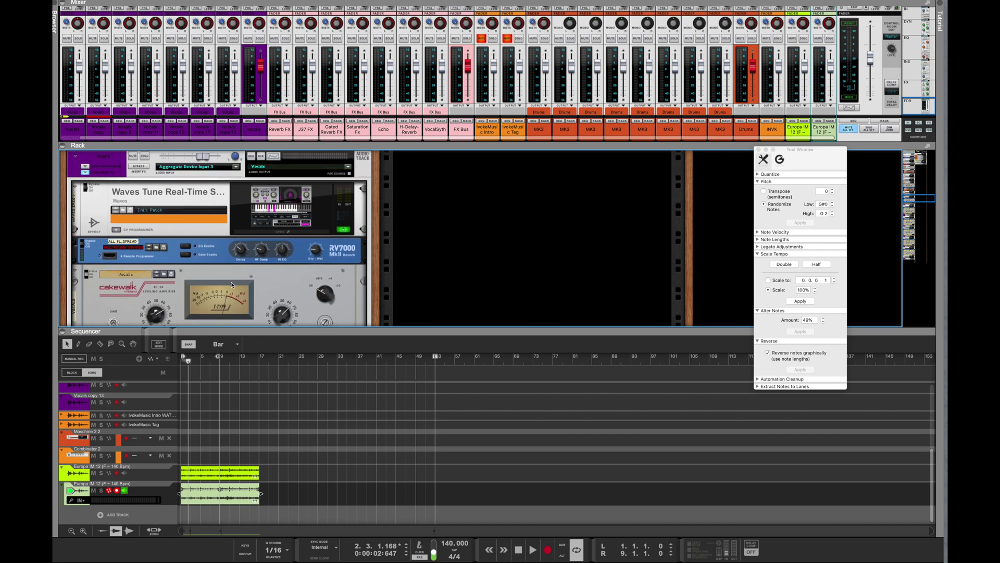
# - Fold the first two purple vocal track devices in the rack one at a time
pyautogui.click(77, 156)
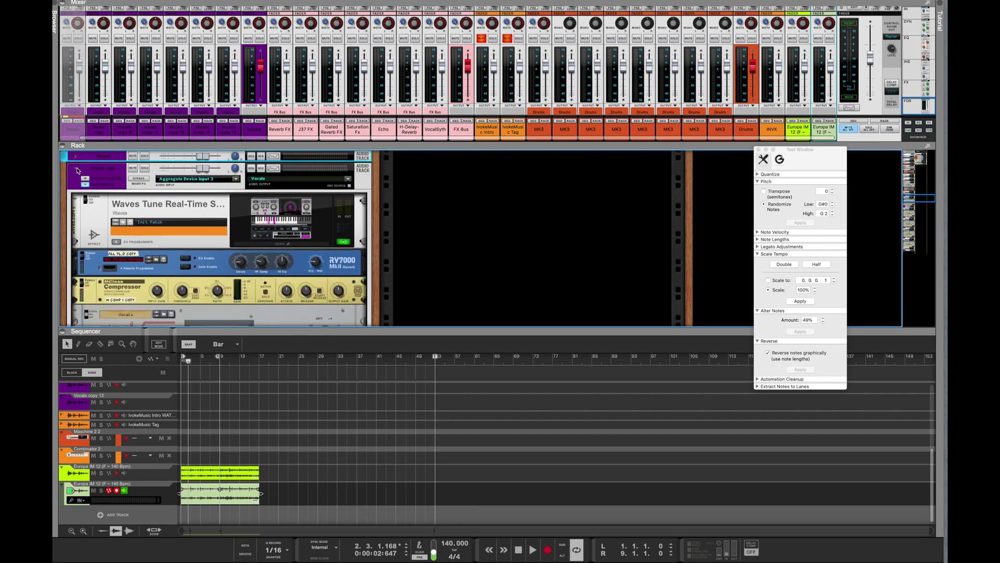
pyautogui.click(76, 169)
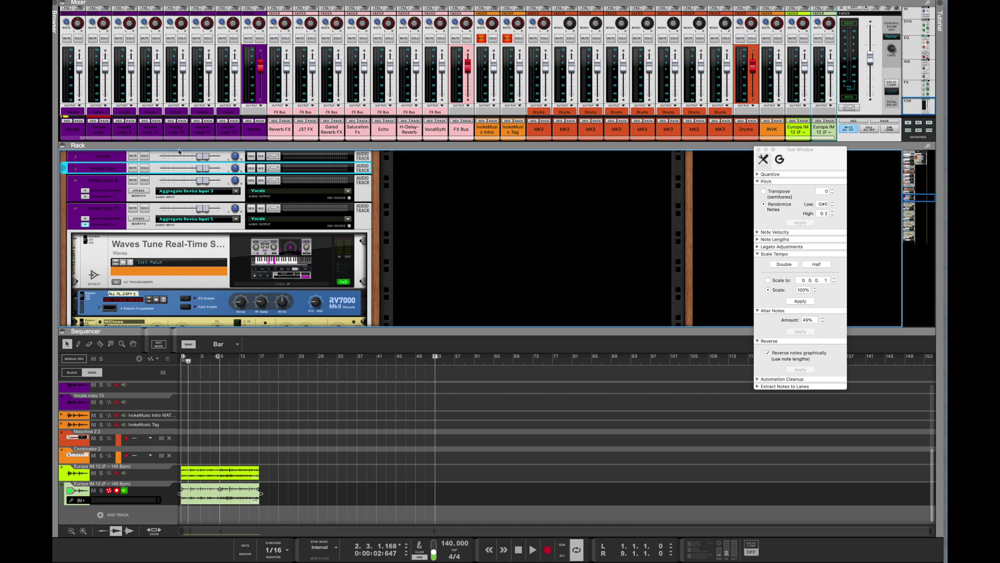
pyautogui.click(80, 122)
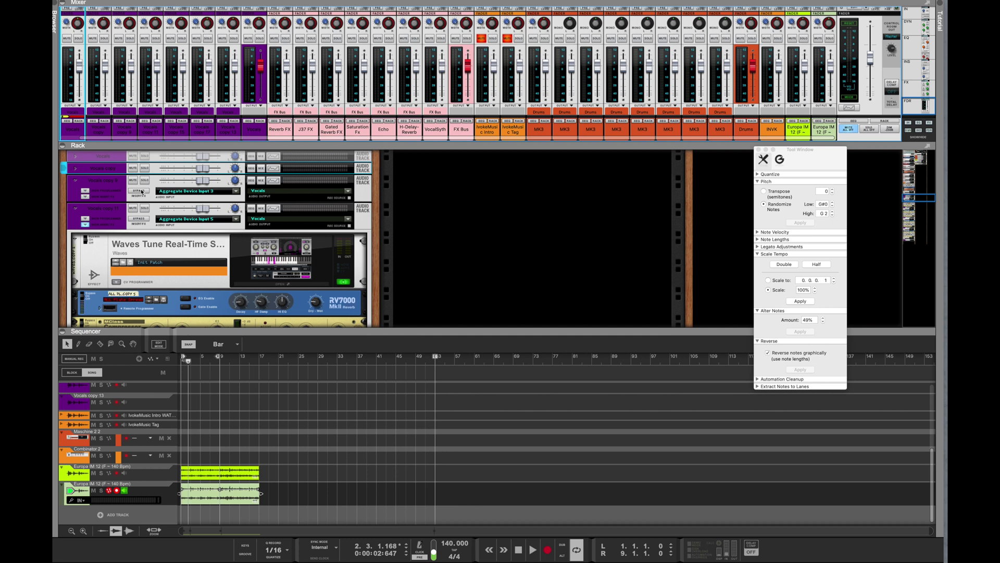
pyautogui.click(75, 157)
pyautogui.click(75, 157)
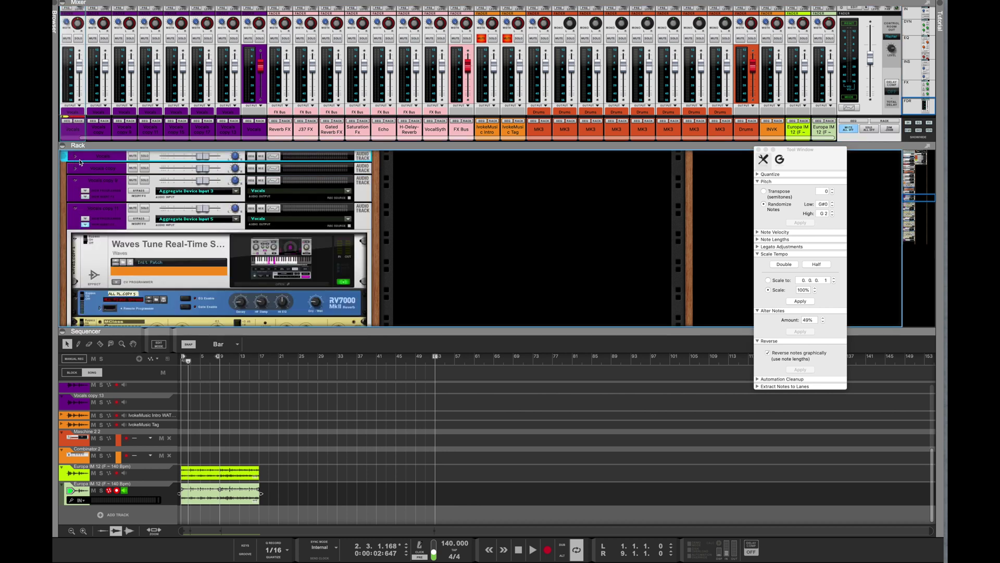
# - Fold all devices in the rack's first column at once, starting from the Echo device
pyautogui.scroll(4, 122, 193)
pyautogui.scroll(6, 123, 195)
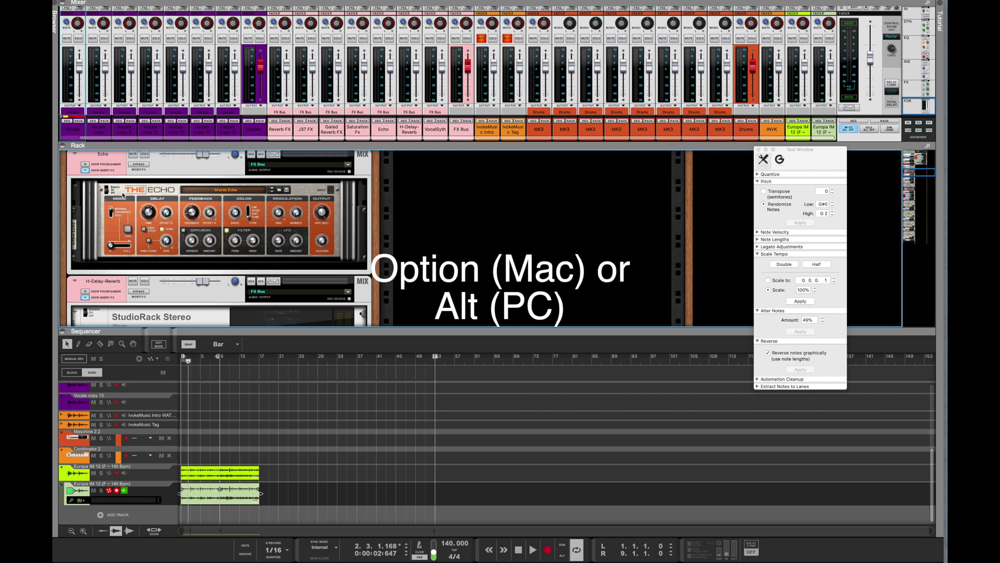
pyautogui.scroll(1, 99, 180)
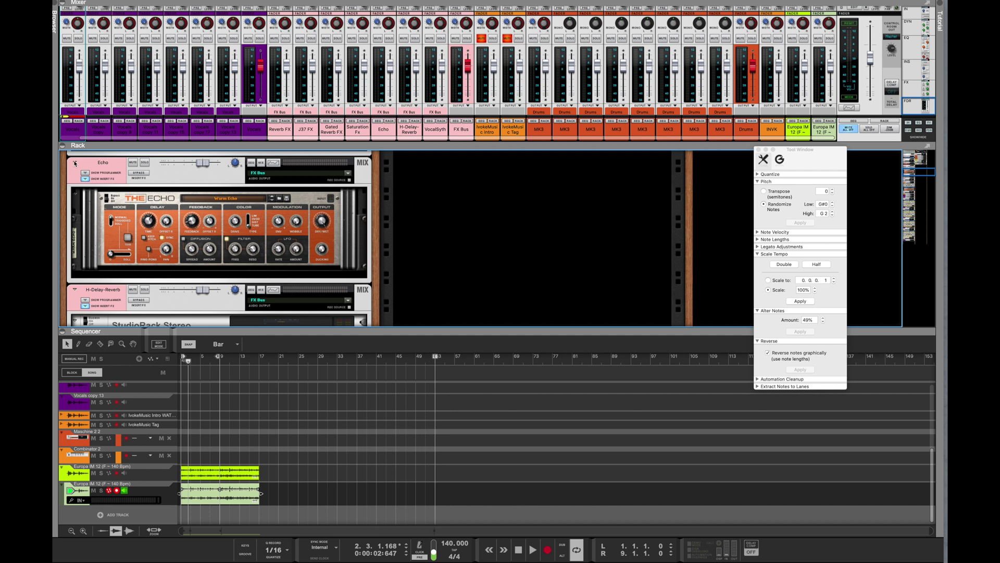
pyautogui.keyDown('alt'); pyautogui.click(74, 163); pyautogui.keyUp('alt')
pyautogui.scroll(-5, 144, 214)
pyautogui.scroll(5, 144, 214)
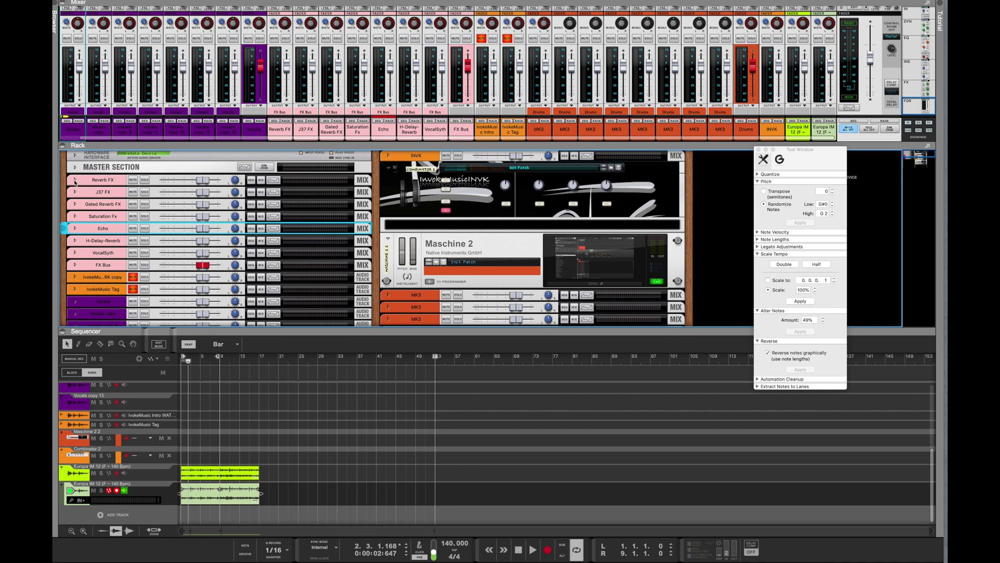
# - Unfold the whole first rack column again from the Reverb FX device and look through its effects
pyautogui.keyDown('alt'); pyautogui.click(75, 180); pyautogui.keyUp('alt')
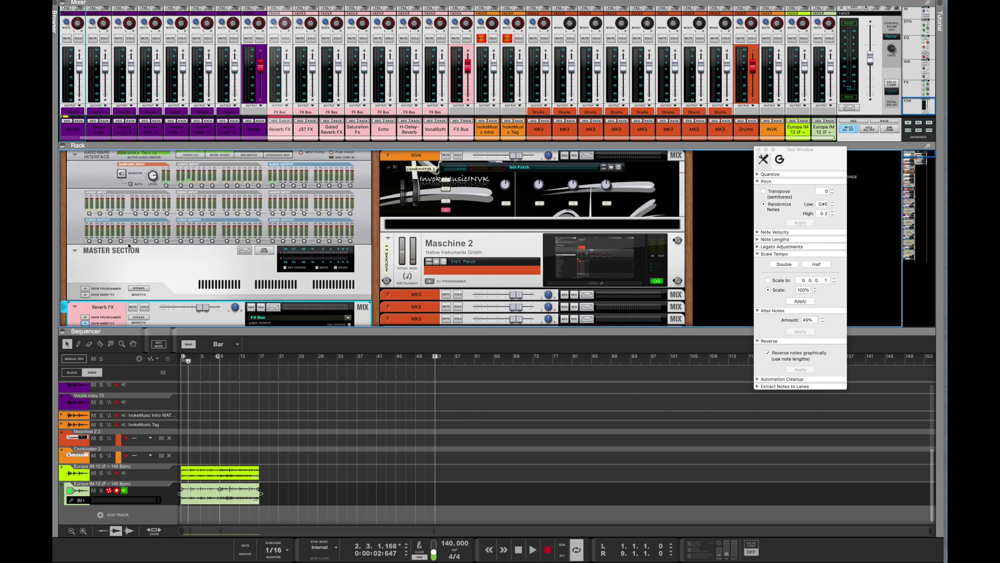
pyautogui.scroll(-10, 129, 246)
pyautogui.scroll(-10, 129, 246)
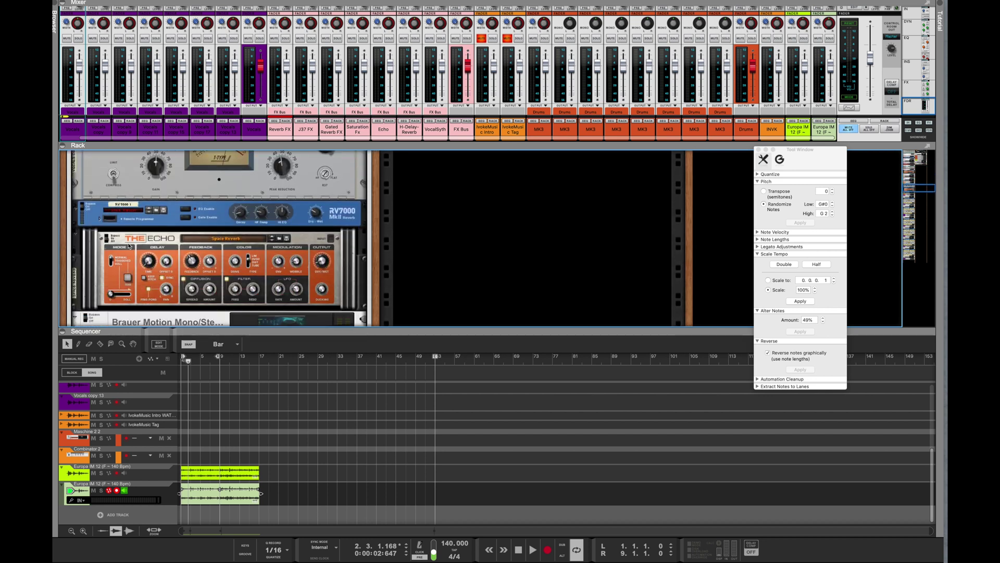
pyautogui.scroll(2, 129, 245)
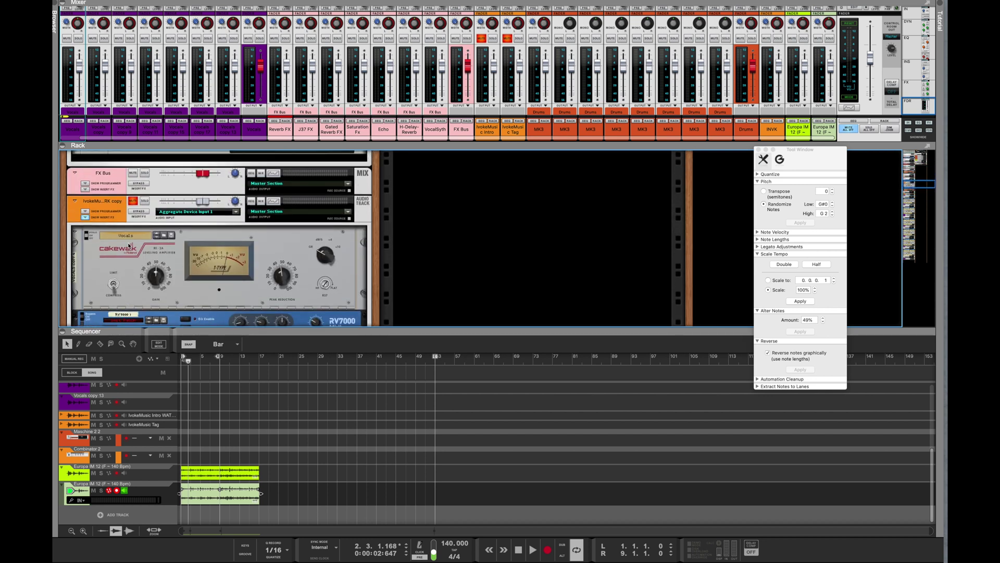
# - Fold all devices in the rack's first column at once, starting from the FX Bus device
pyautogui.click(73, 173)
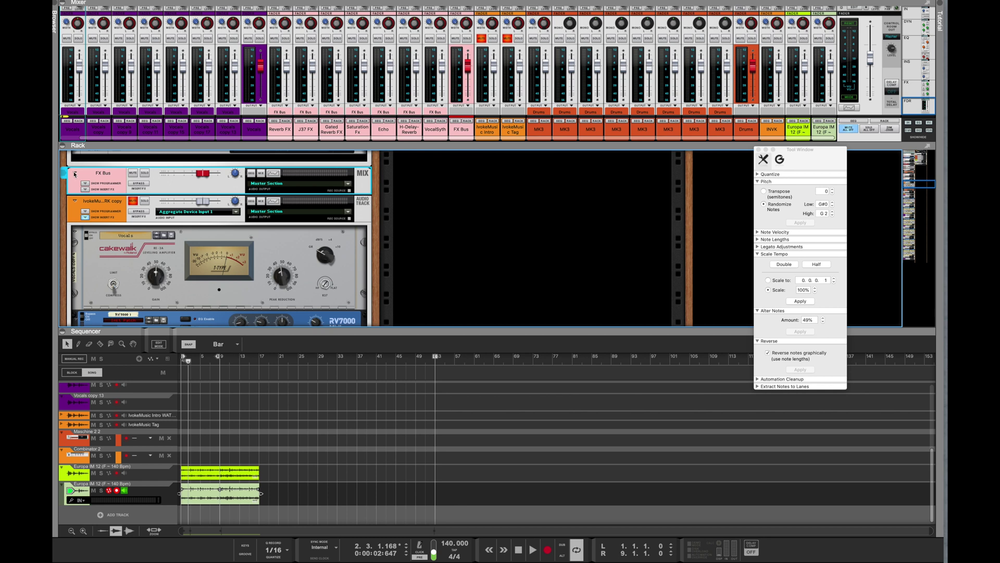
pyautogui.keyDown('alt'); pyautogui.click(75, 173); pyautogui.keyUp('alt')
pyautogui.scroll(-10, 101, 191)
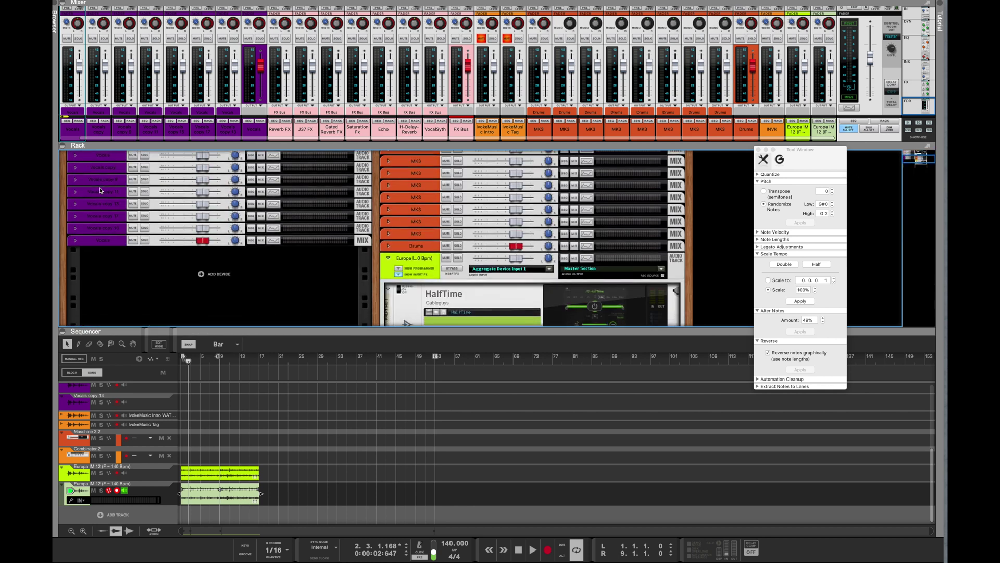
# - Locate the first mixer channel's vocal track in the rack and unfold only that track to view its insert effects
pyautogui.click(79, 122)
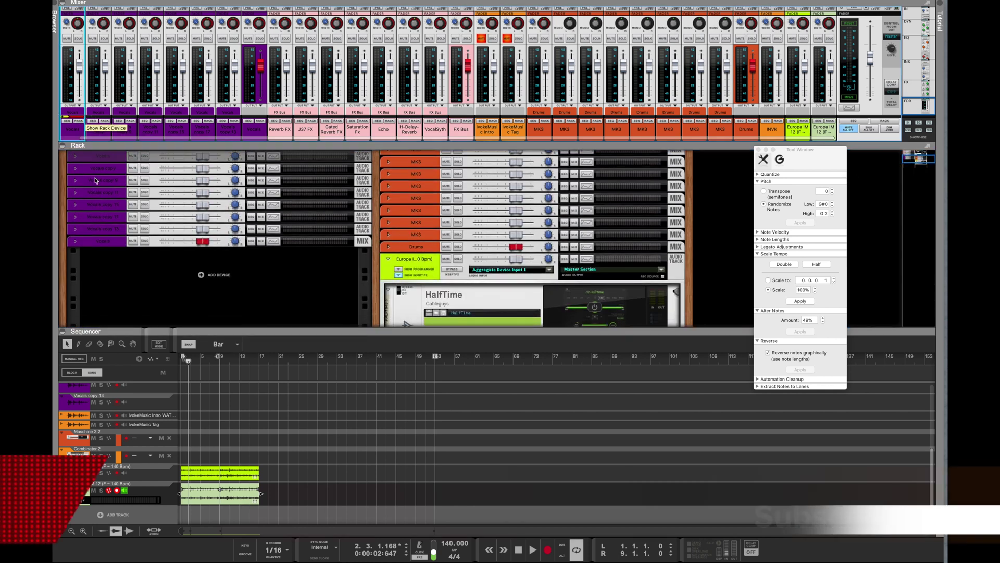
pyautogui.click(75, 157)
pyautogui.scroll(-3, 139, 243)
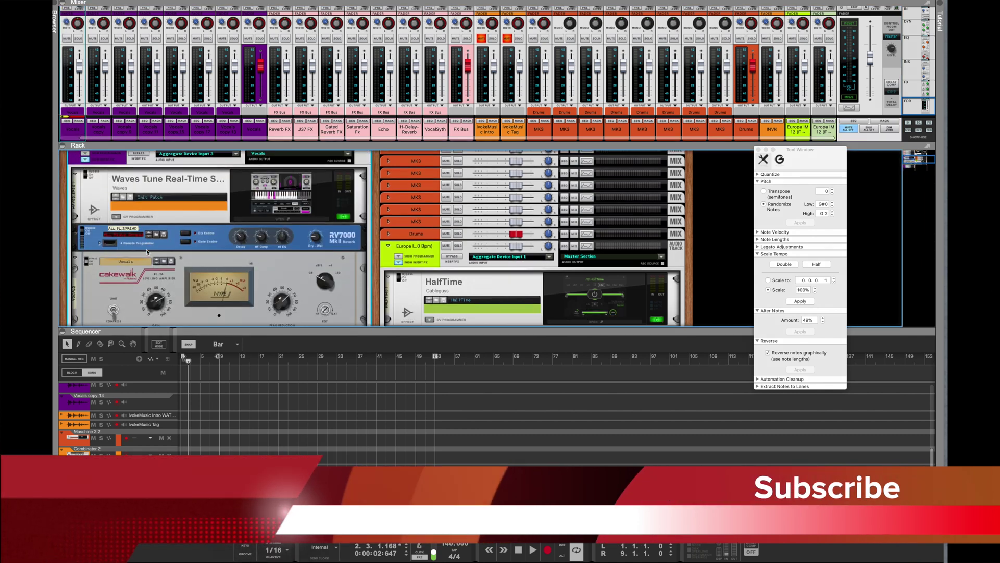
pyautogui.scroll(2, 146, 250)
pyautogui.scroll(1, 146, 249)
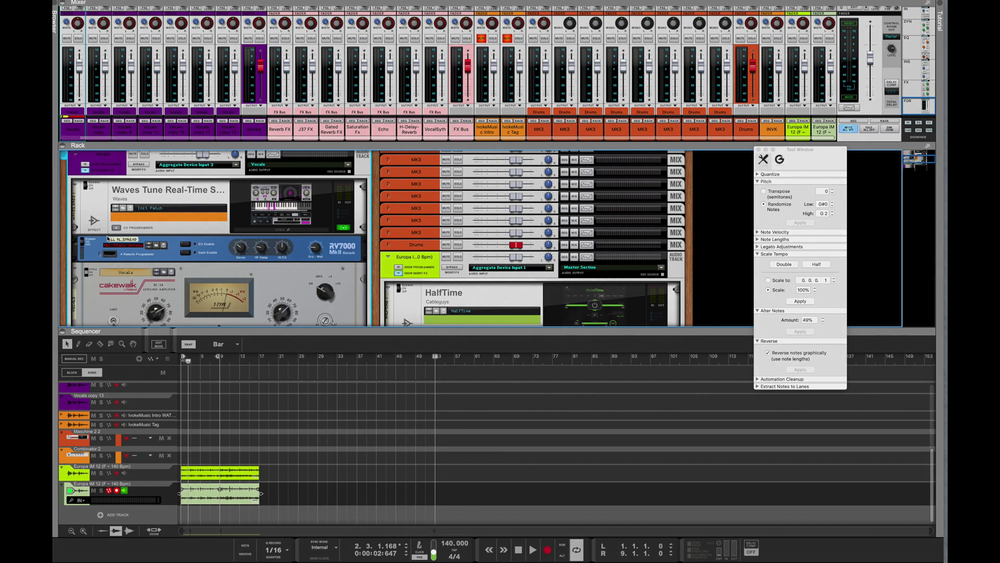
# - Fold all of the first vocal track's insert effects at once from Waves Tune Real-Time, and unfold them again
pyautogui.keyDown('alt'); pyautogui.click(75, 185); pyautogui.keyUp('alt')
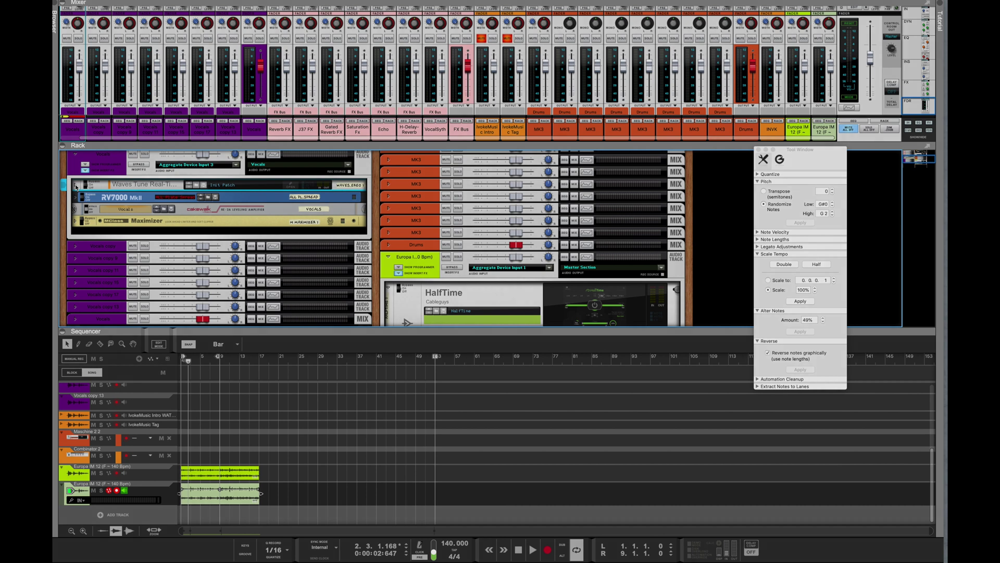
pyautogui.click(76, 186)
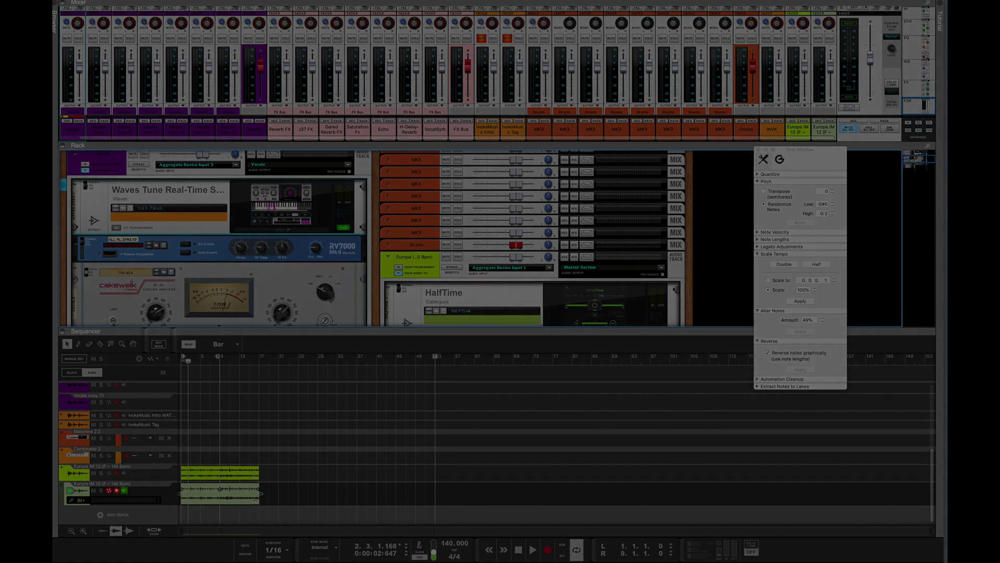
# - Start playback of the 140 BPM loop
pyautogui.press('space')
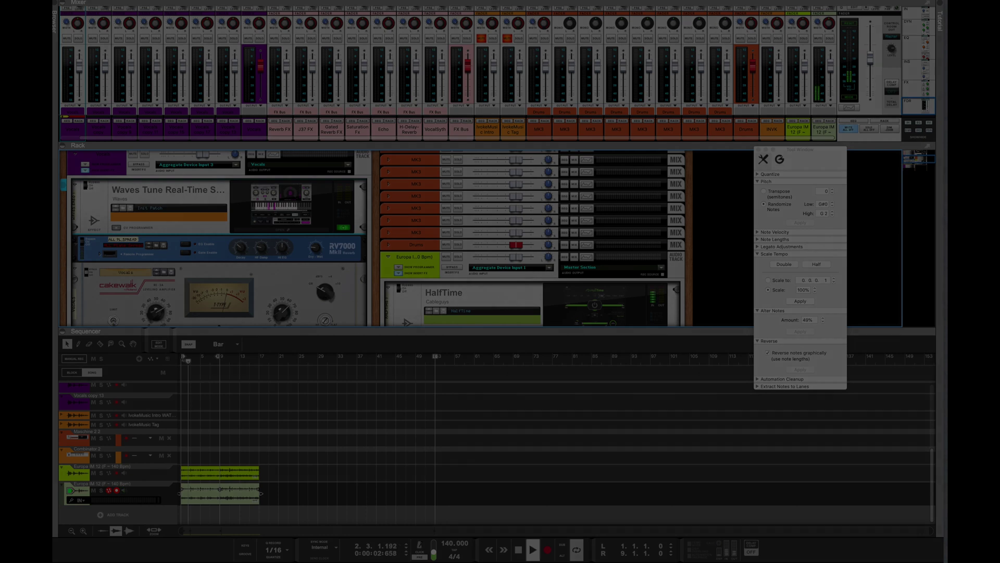